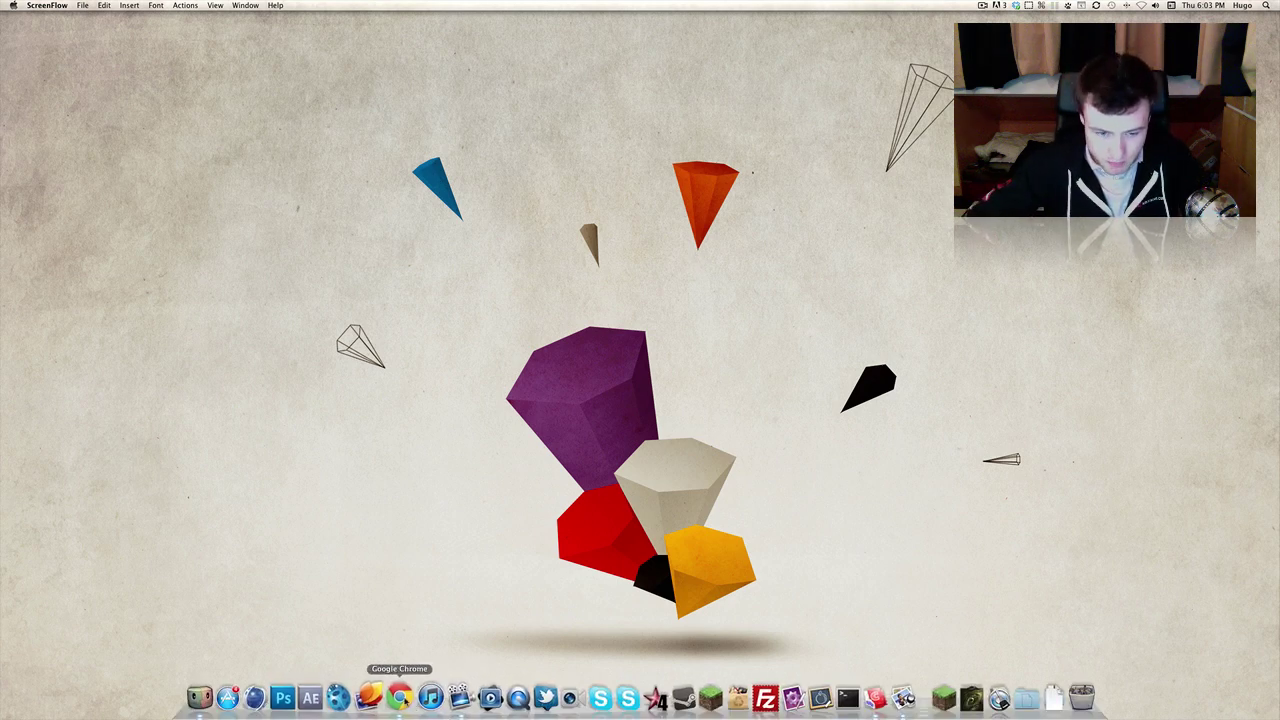
Switch to Google Chrome and filter the We Love Icons listing to Mac icons
click(406, 697)
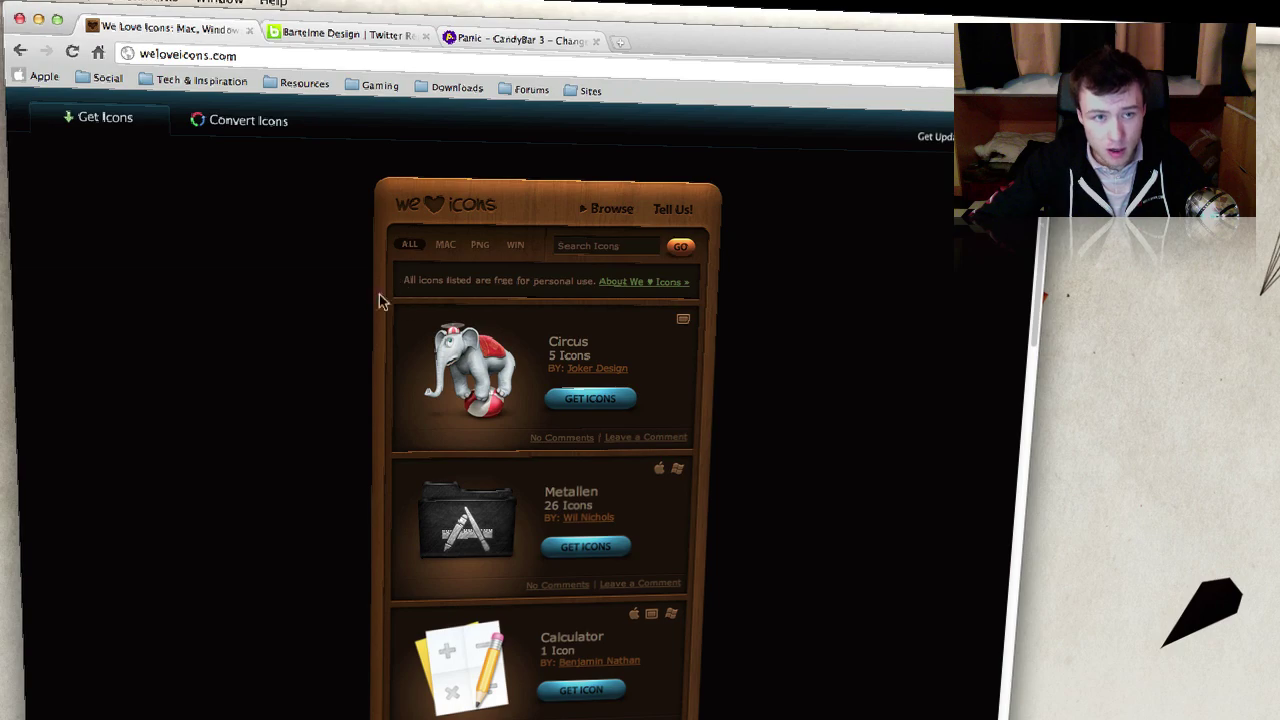
click(366, 294)
click(446, 249)
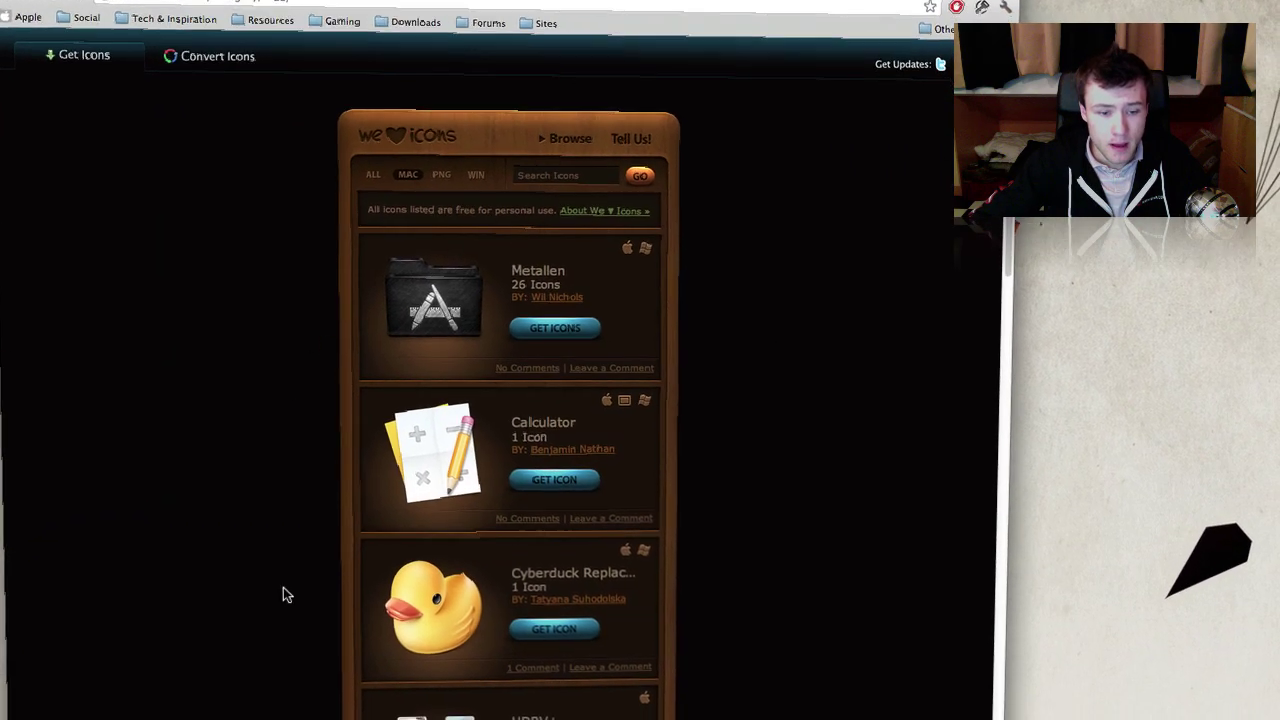
Find the two-icon Twitter set in the Mac icon listing and open its source page
scroll(275, 570, down, 6)
scroll(252, 527, down, 3)
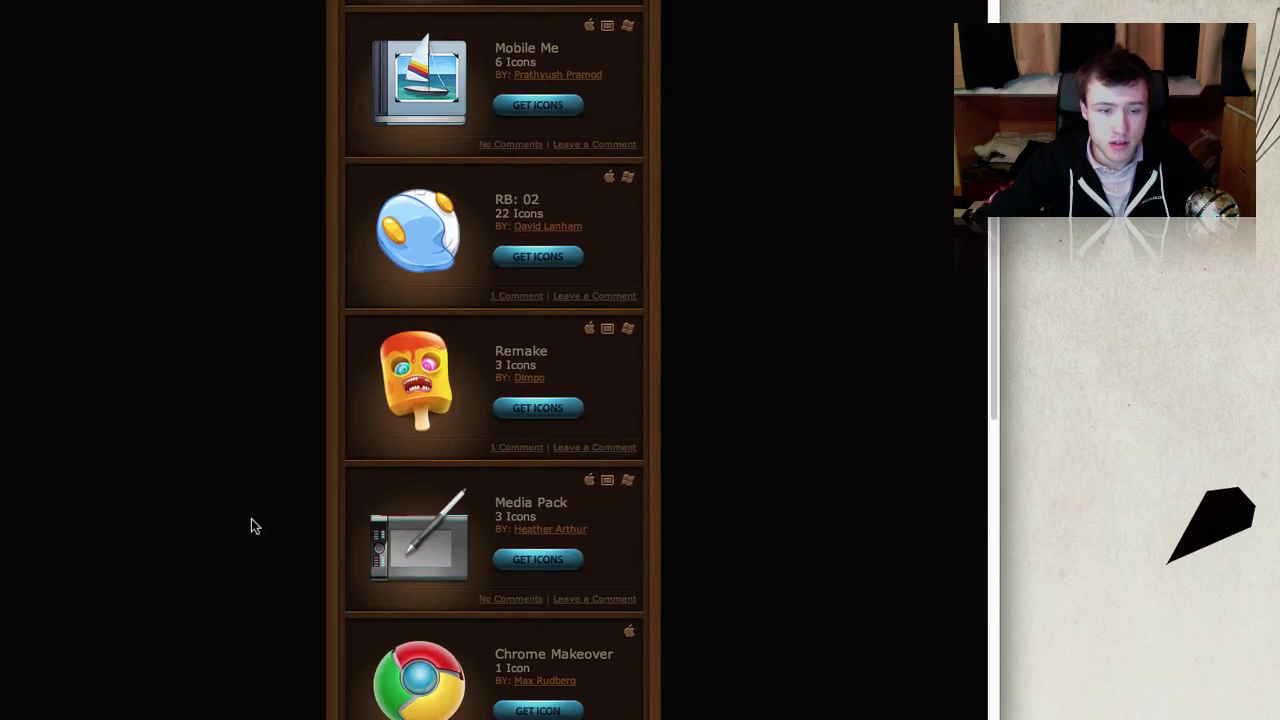
scroll(300, 518, down, 10)
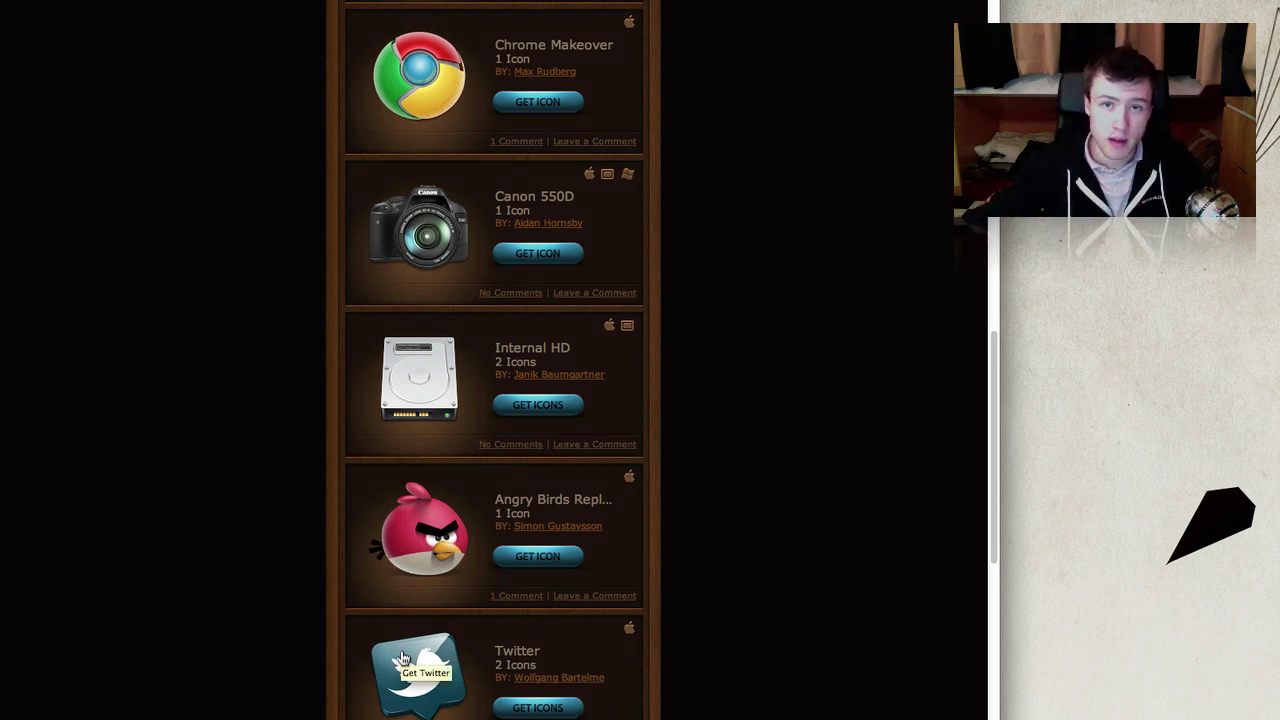
click(829, 696)
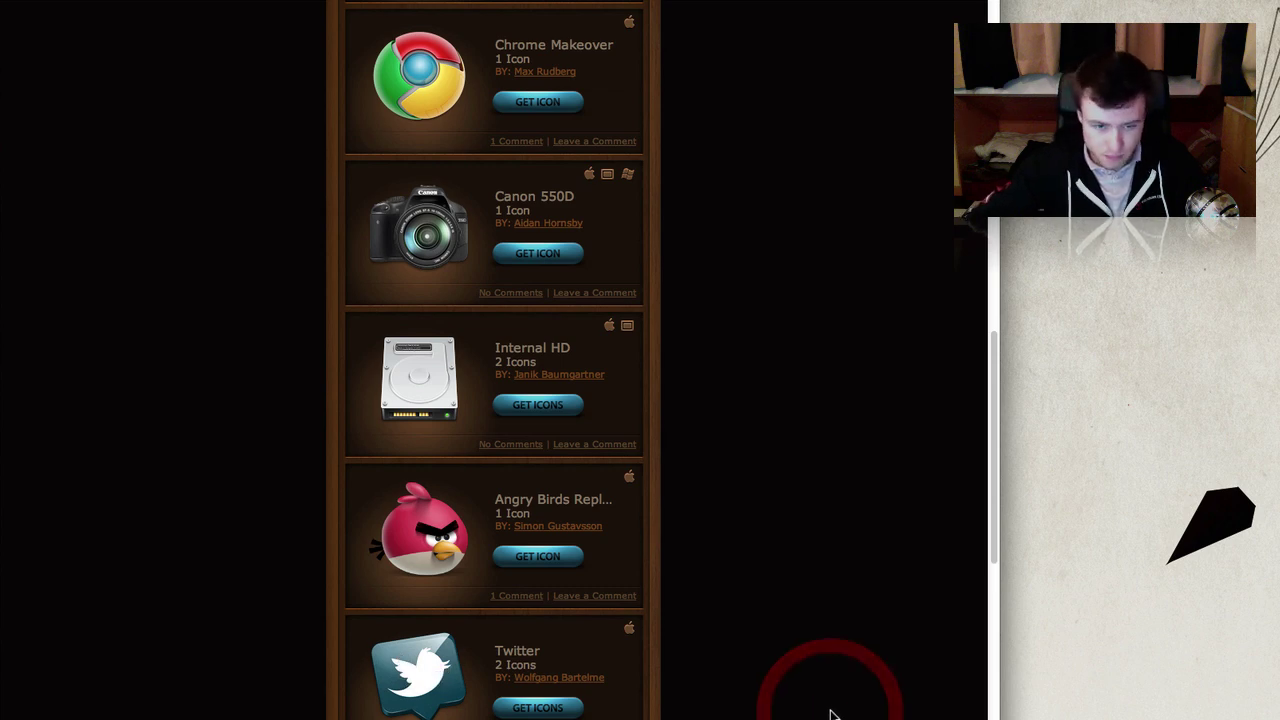
scroll(828, 702, down, 1)
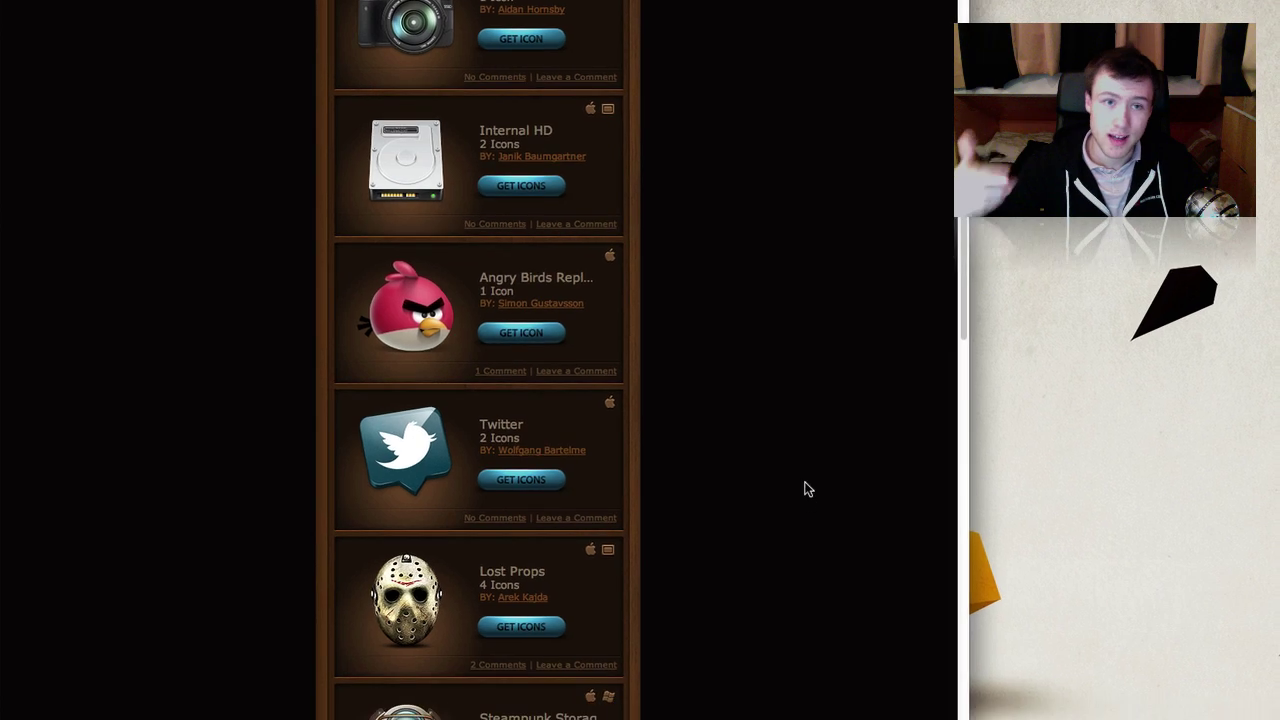
click(778, 443)
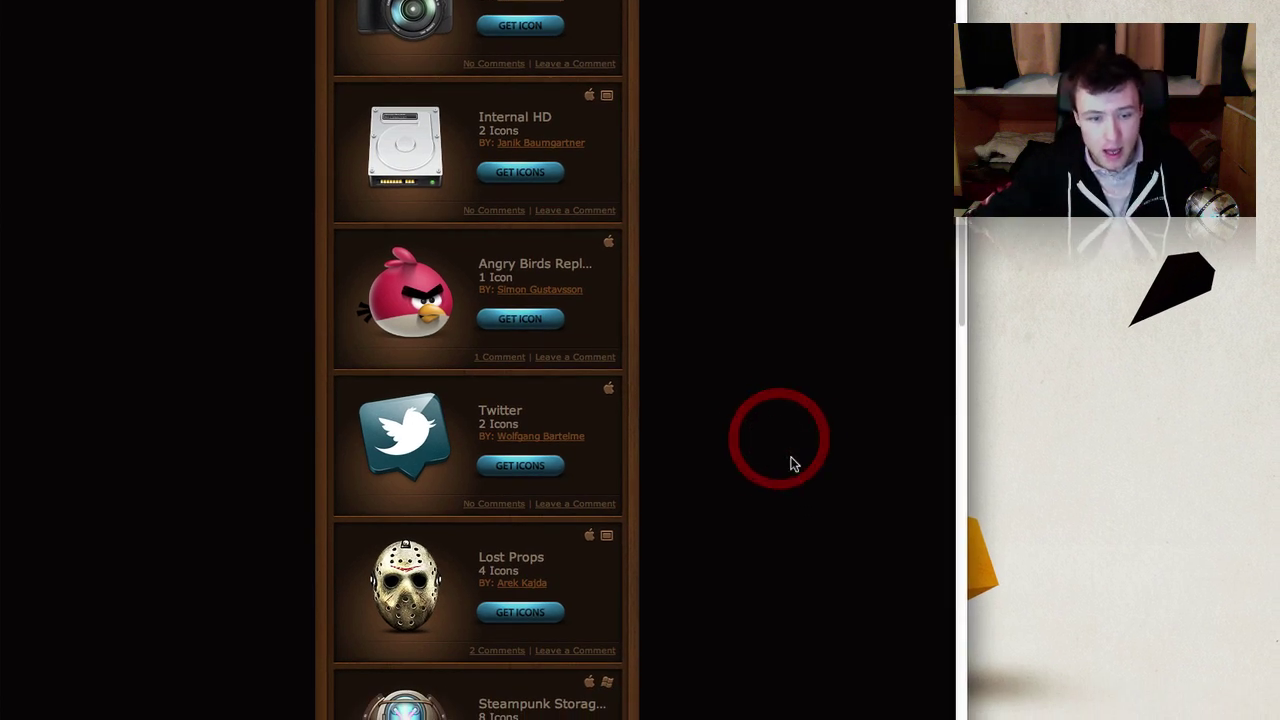
click(506, 470)
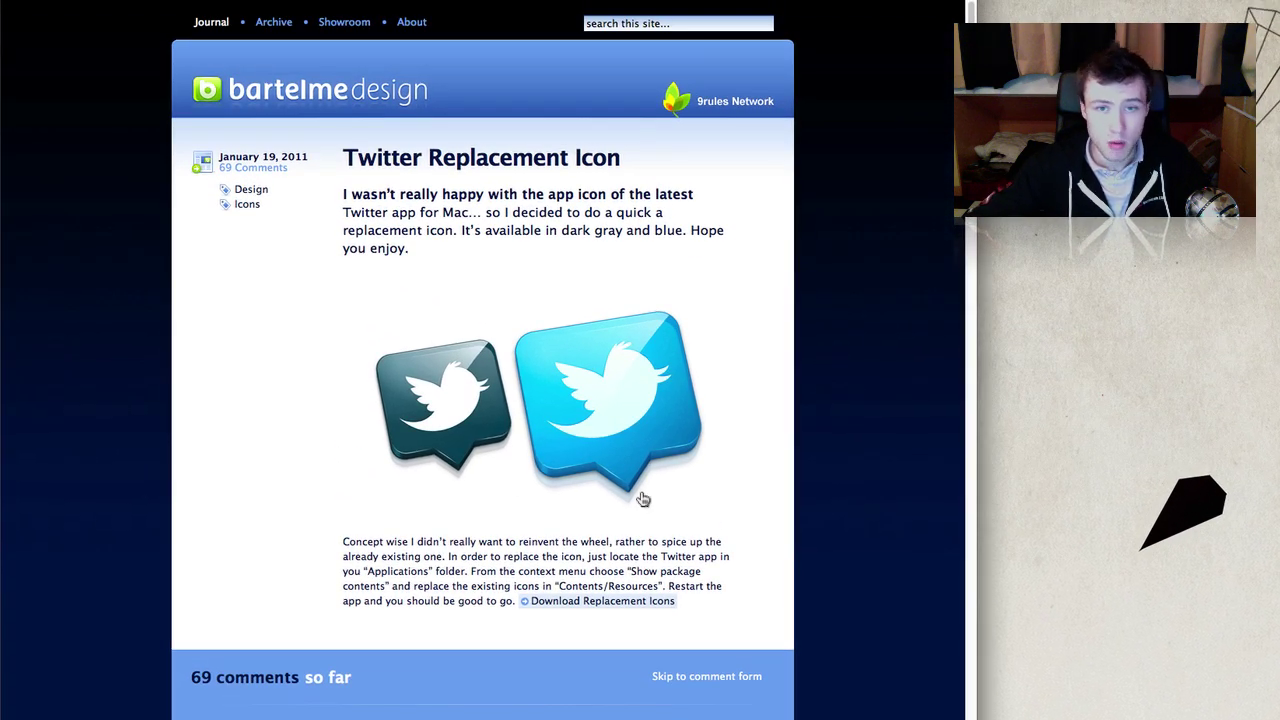
Download the Twitter replacement icons from the Bartelme Design page and open the extracted Twittericon folder
click(910, 435)
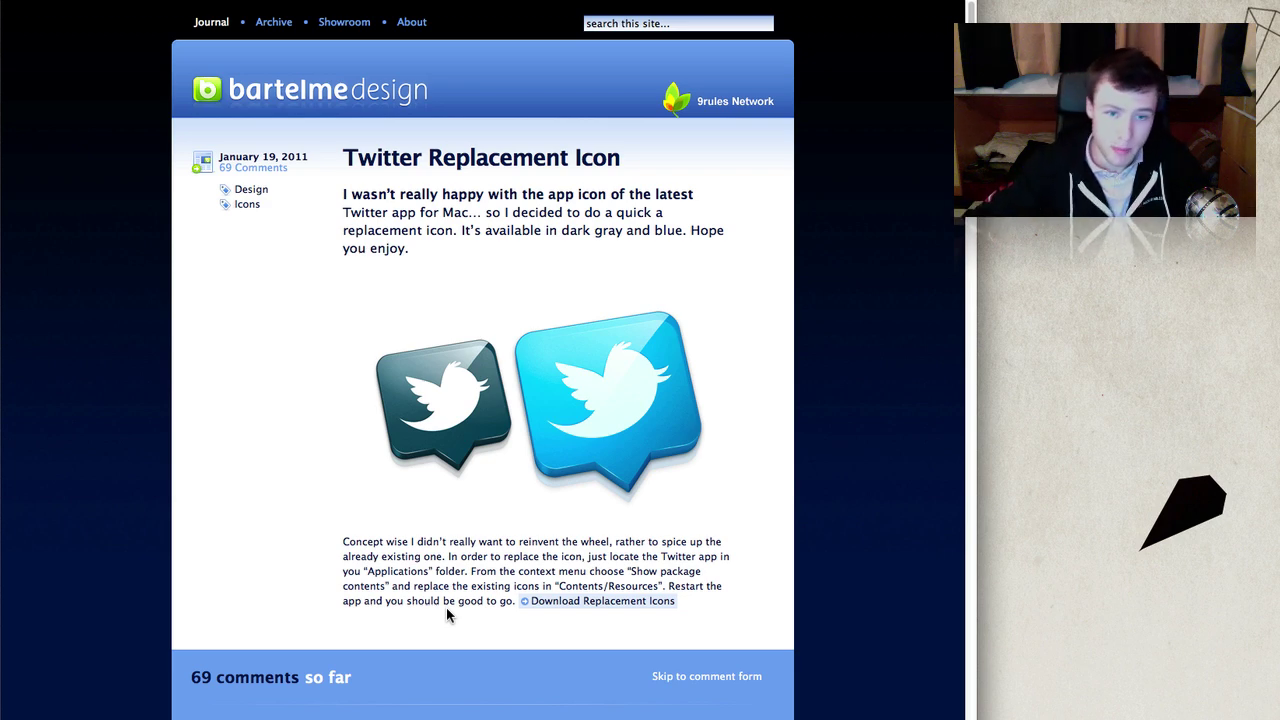
click(565, 604)
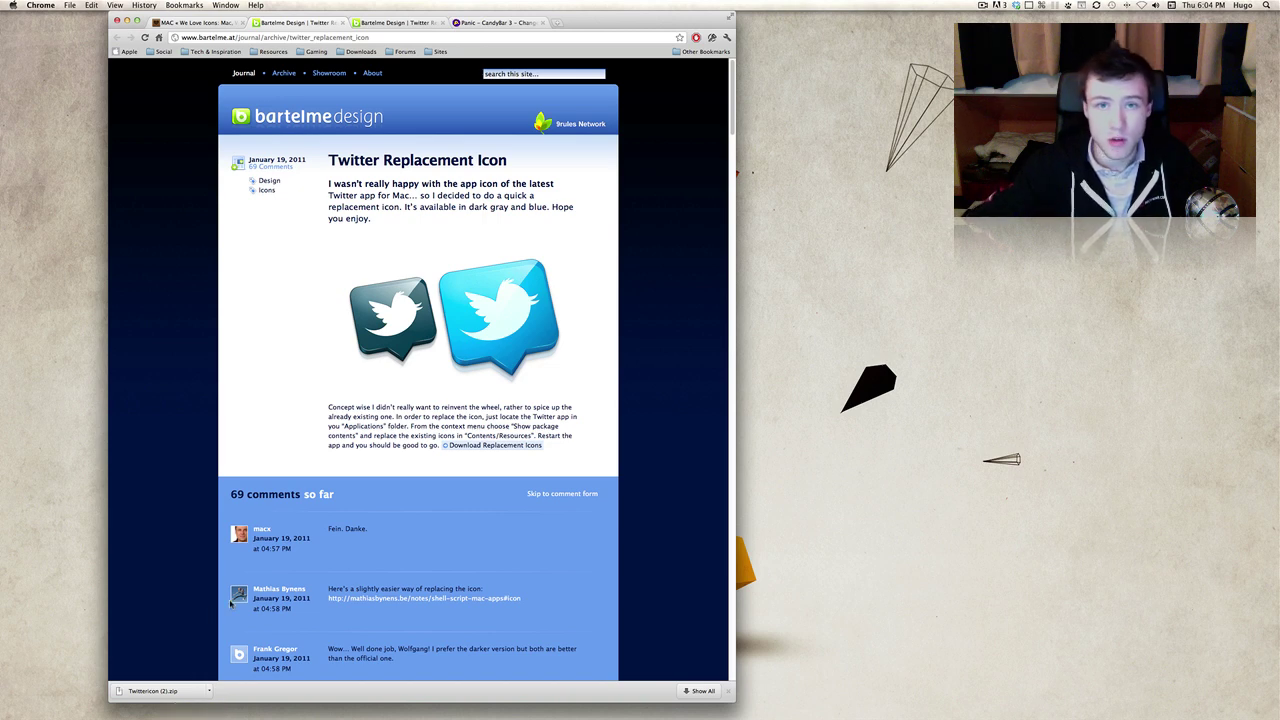
click(730, 692)
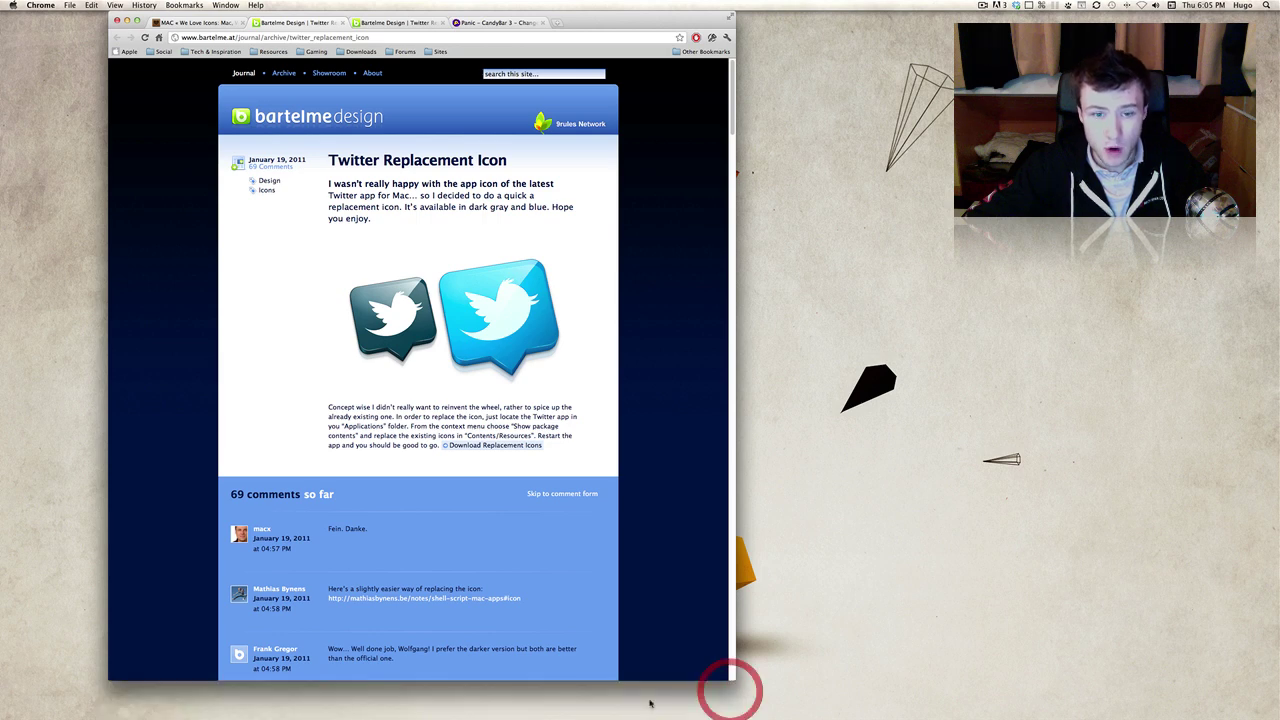
click(203, 697)
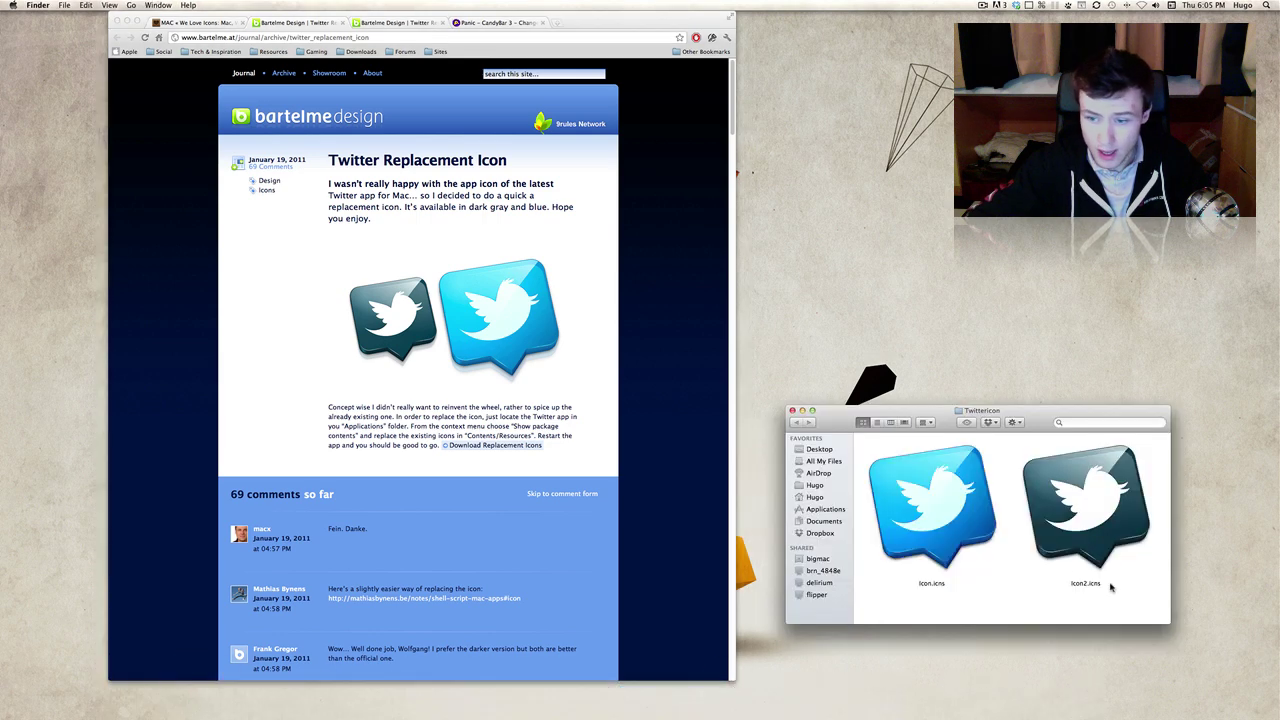
Close the browser window and select Icon.icns, the blue Twitter icon, in the Twittericon folder
click(342, 22)
click(119, 21)
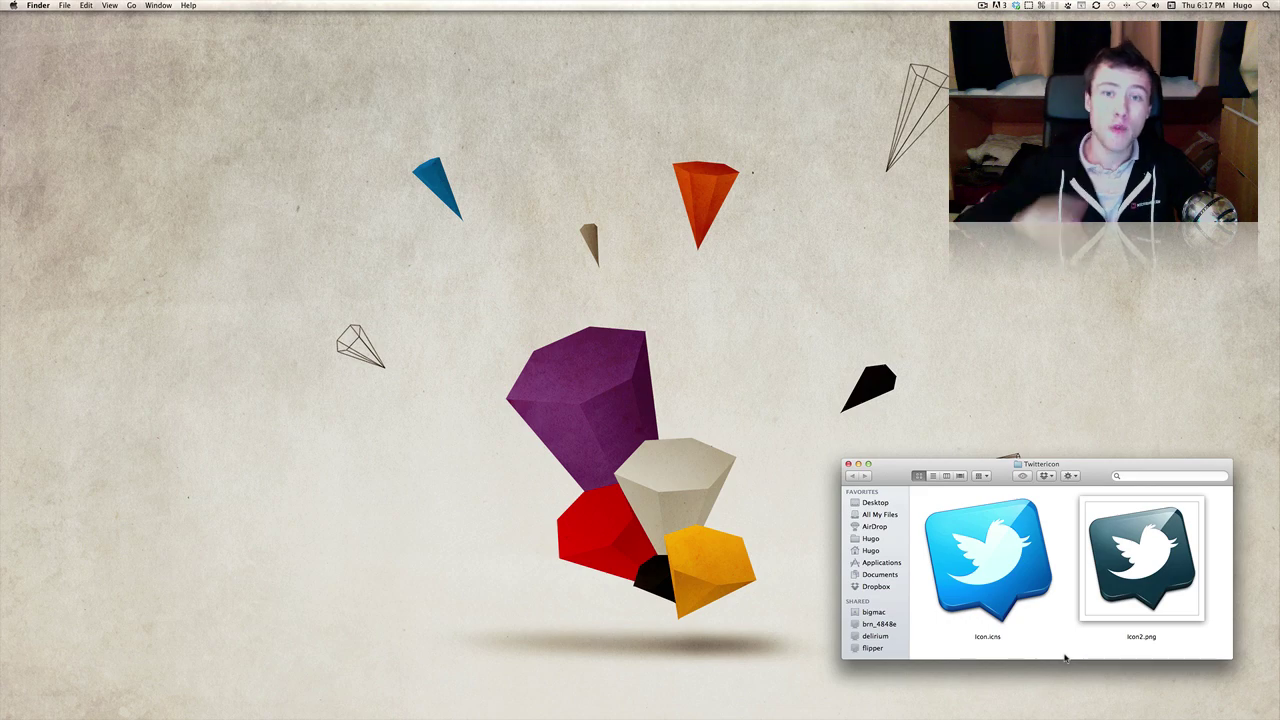
click(1007, 586)
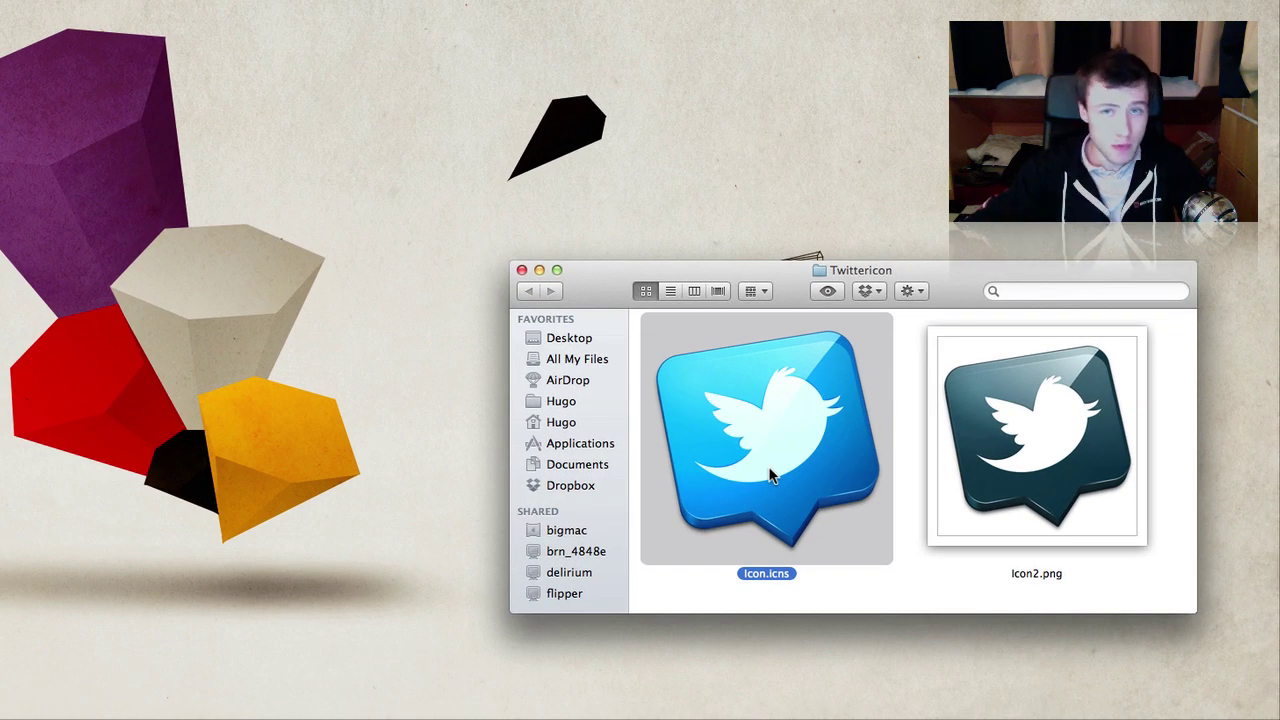
click(1050, 478)
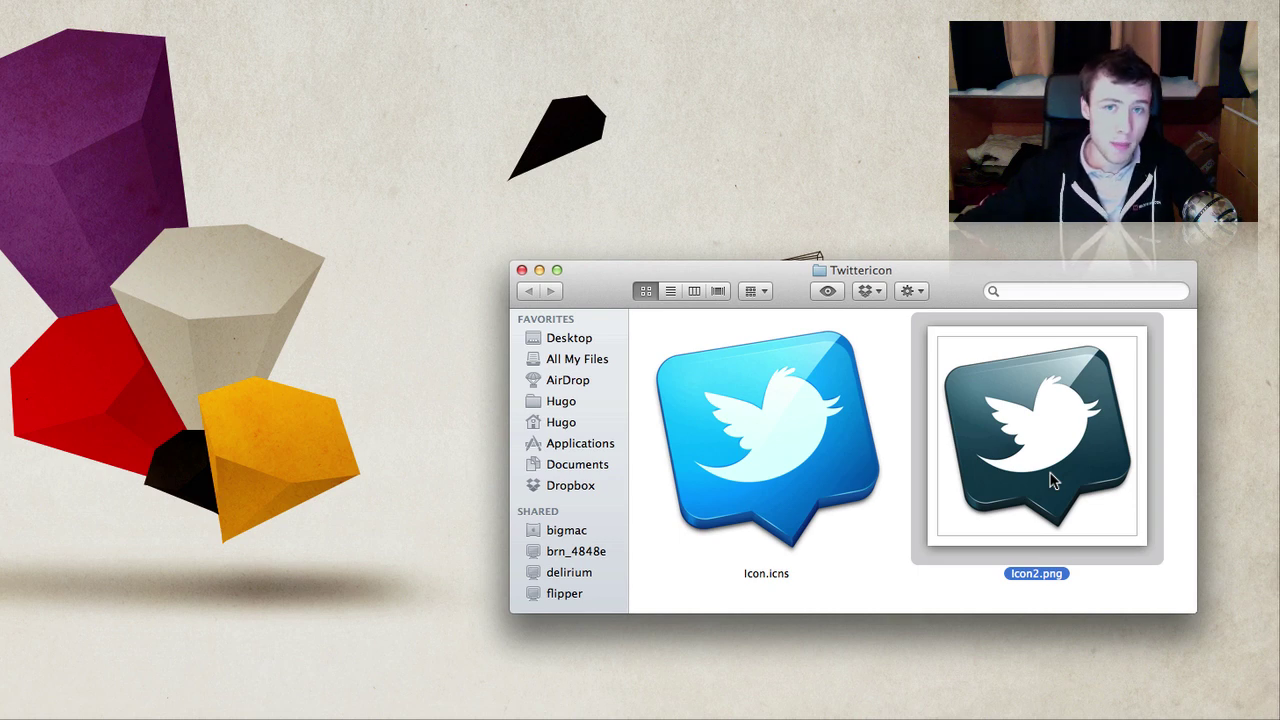
click(884, 584)
click(745, 460)
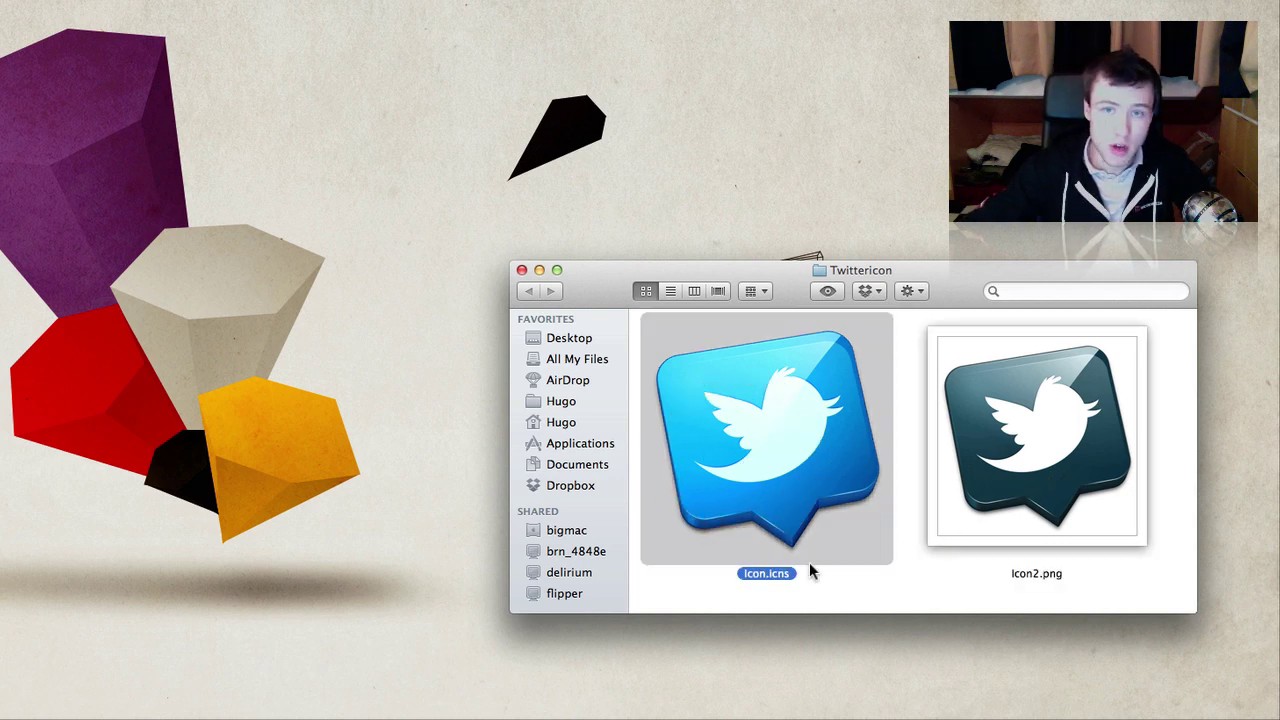
click(850, 590)
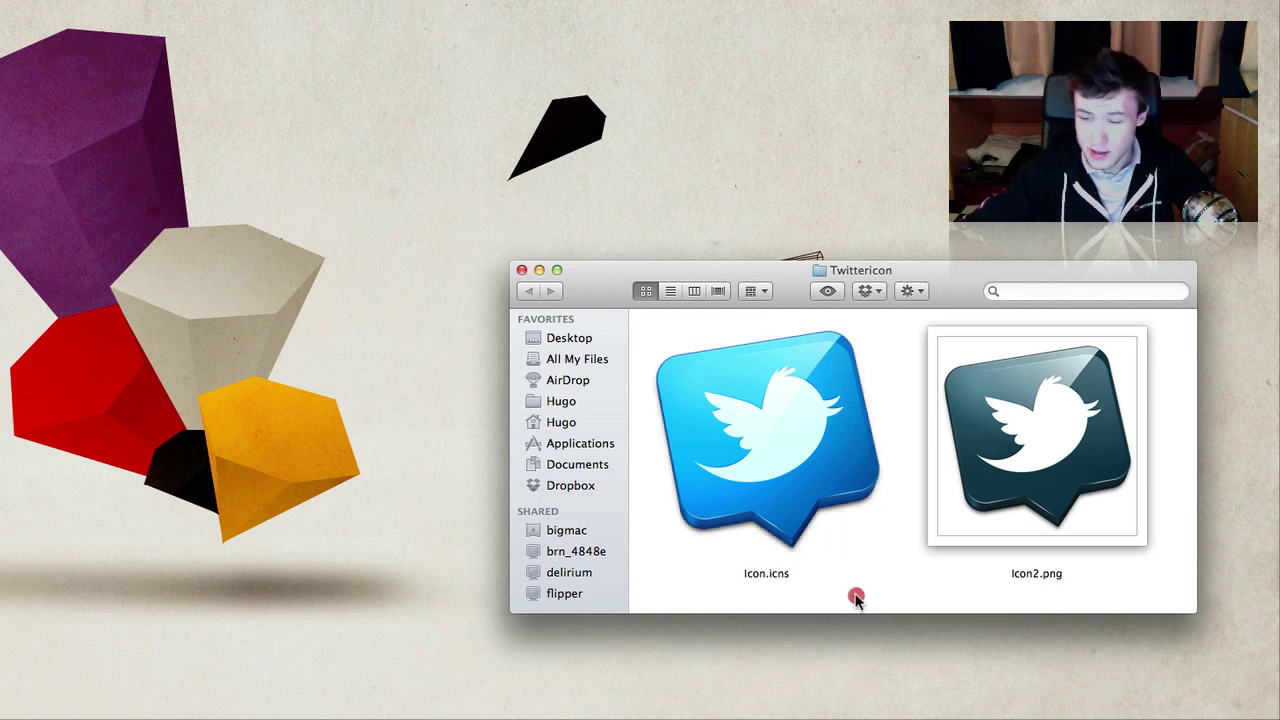
click(759, 480)
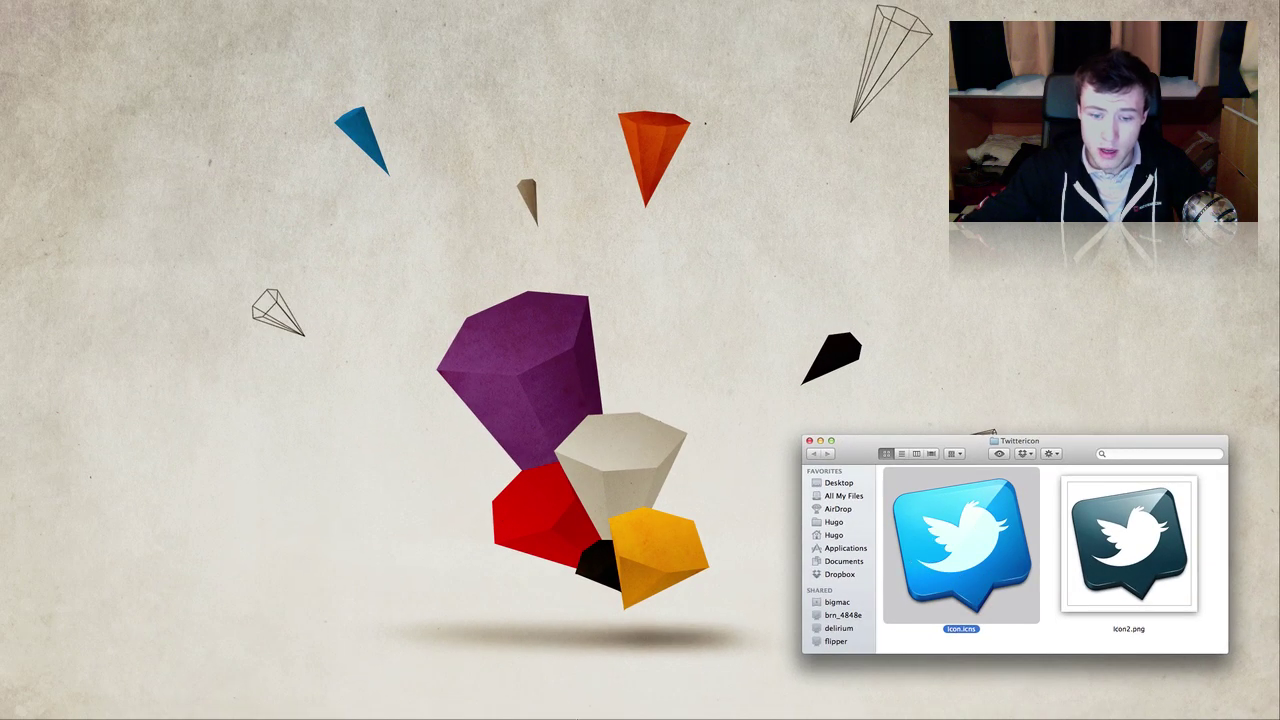
Reveal the Twitter app in the Applications folder and open its info window
mouse_move(540, 716)
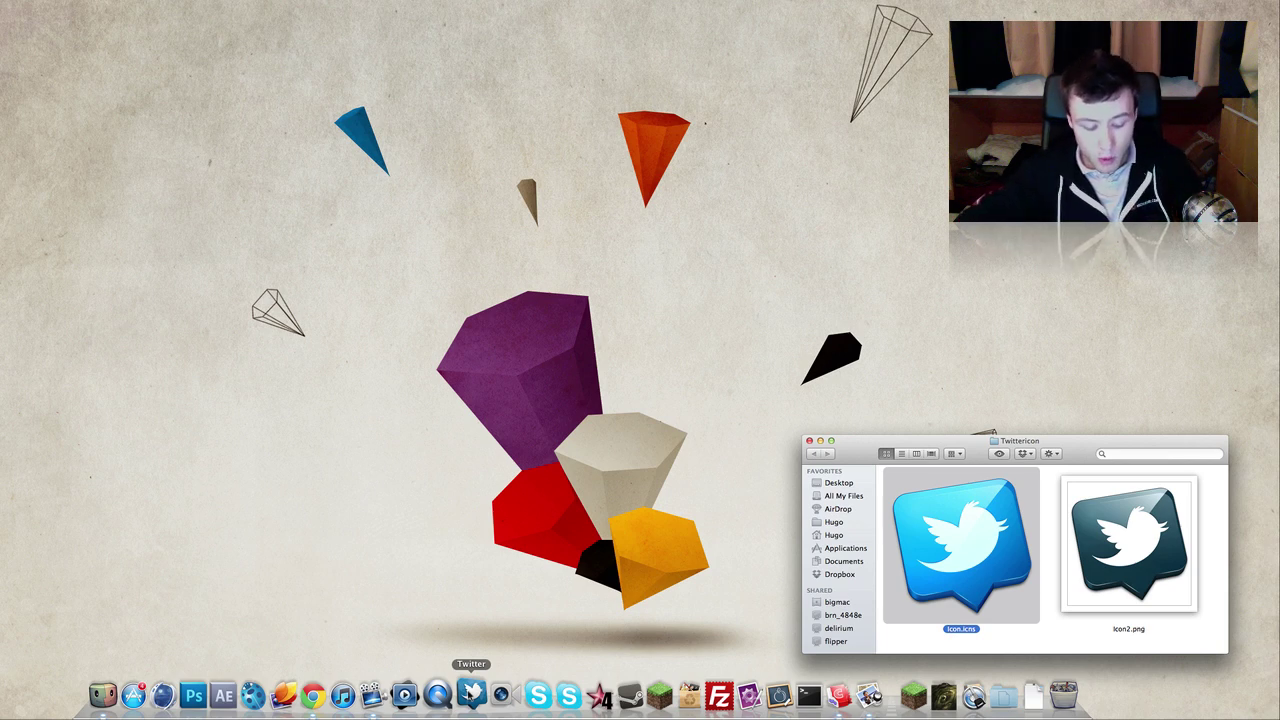
key(super)
super+click(470, 693)
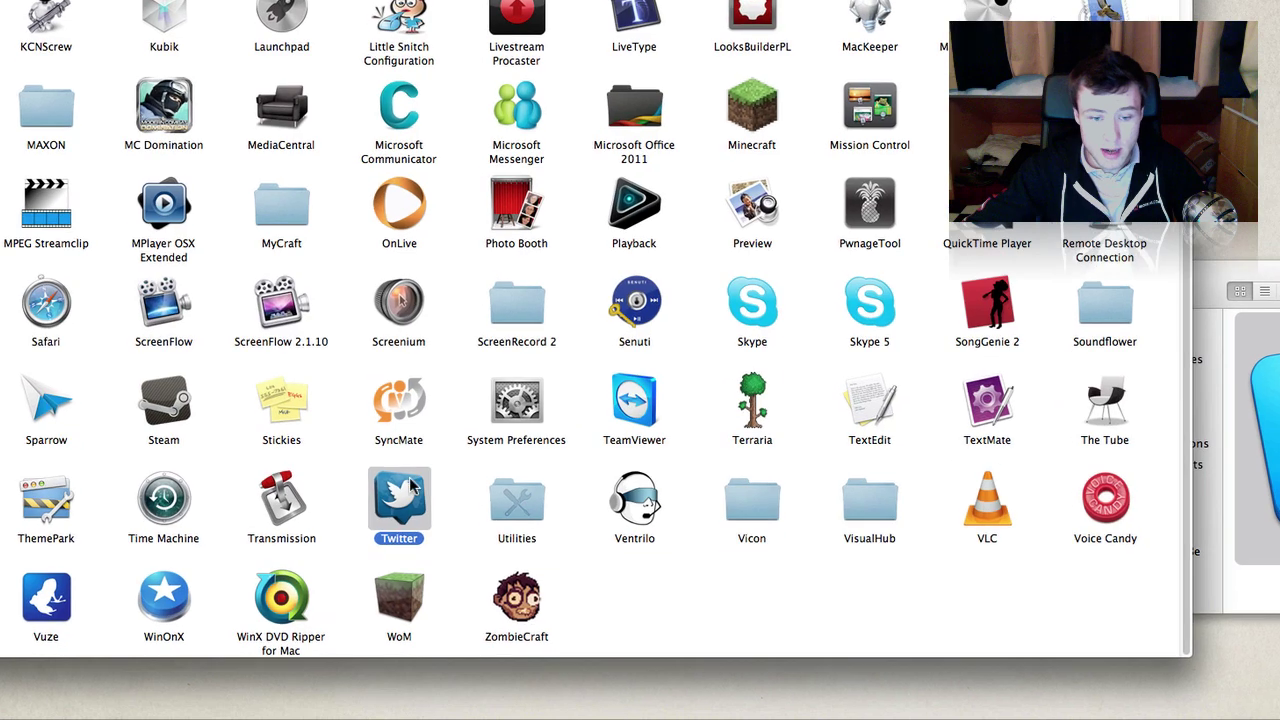
right_click(383, 556)
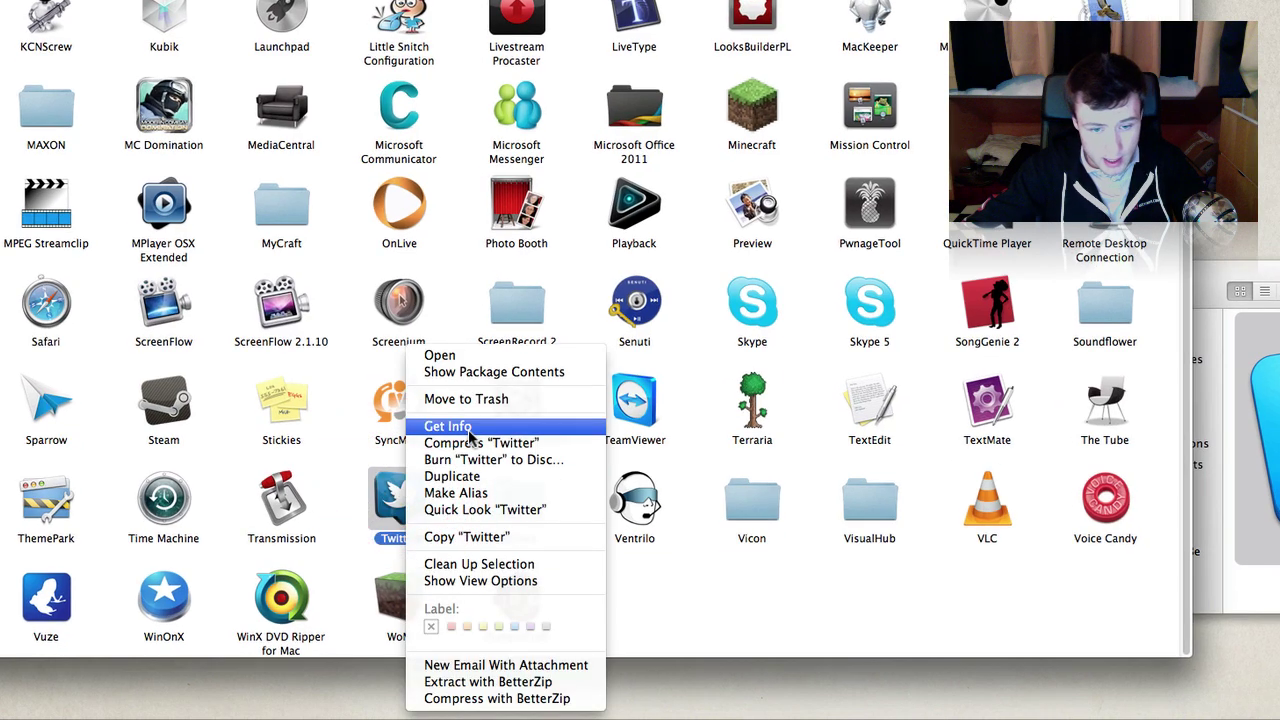
click(447, 427)
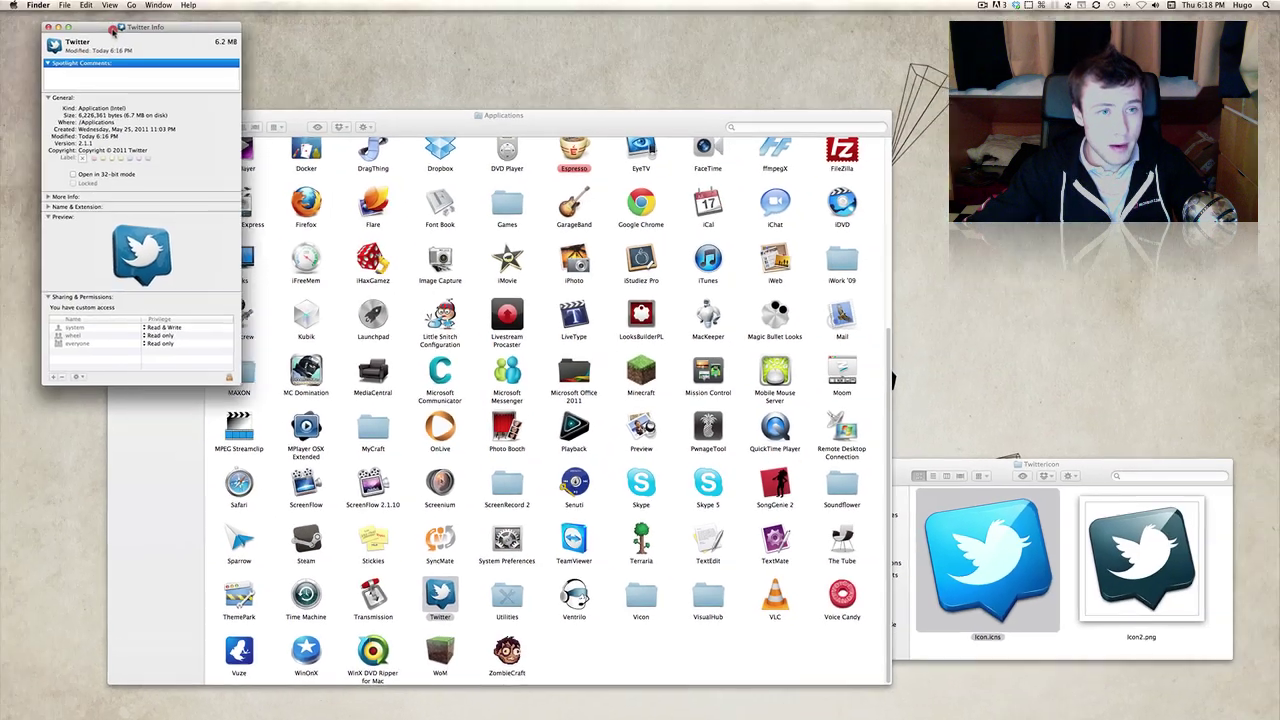
Move the Twitter info window aside and close the Applications window
drag(113, 32, 137, 49)
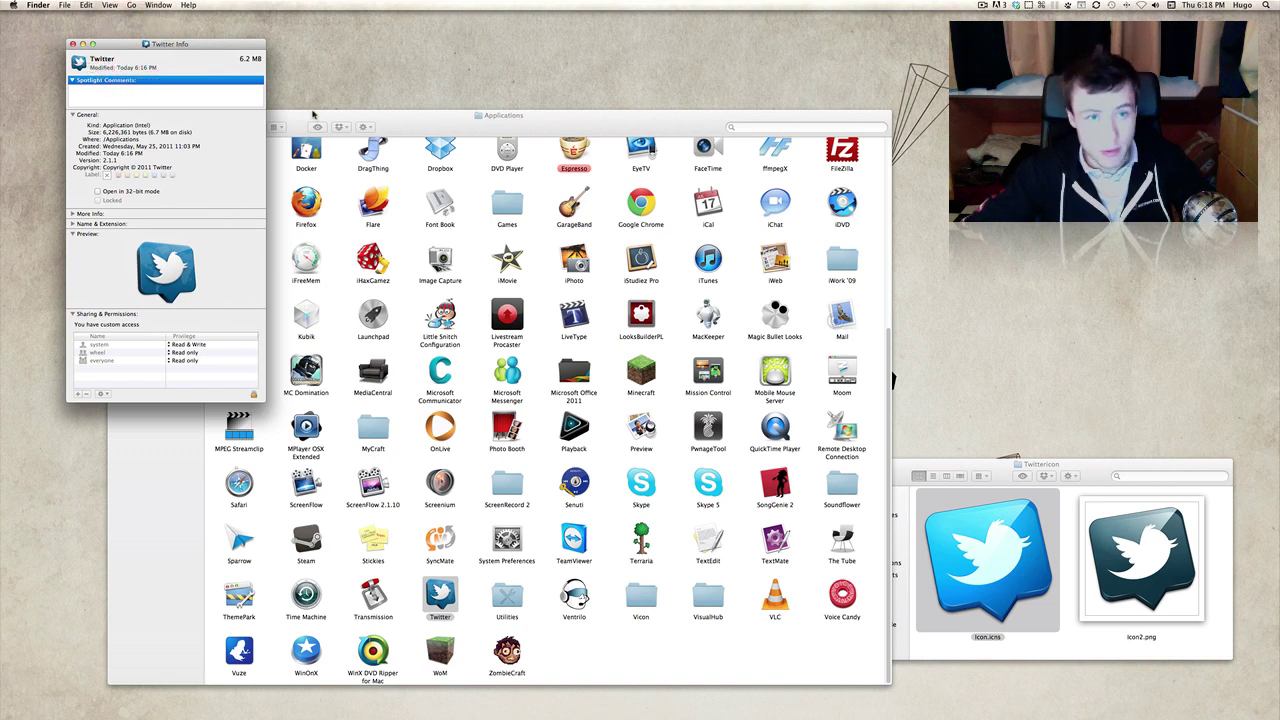
click(313, 114)
click(114, 115)
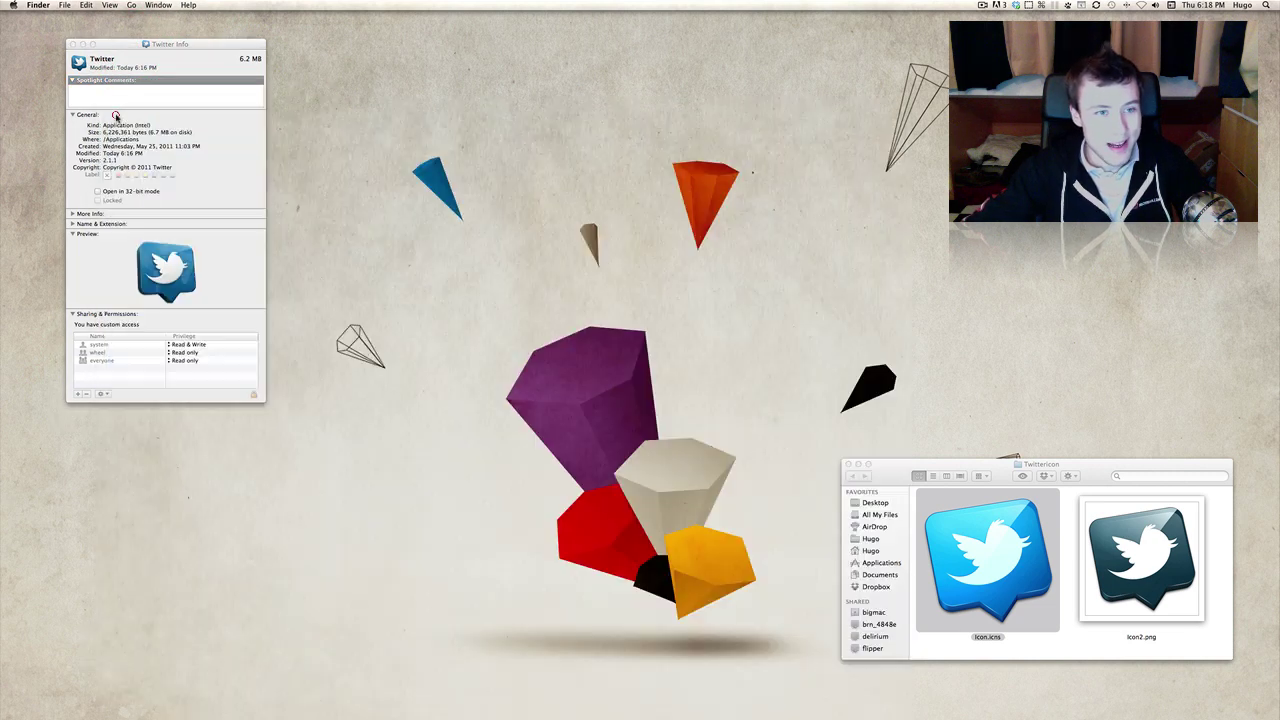
Reposition the Twitter info window on the desktop and select the small app icon in its header
drag(196, 56, 540, 250)
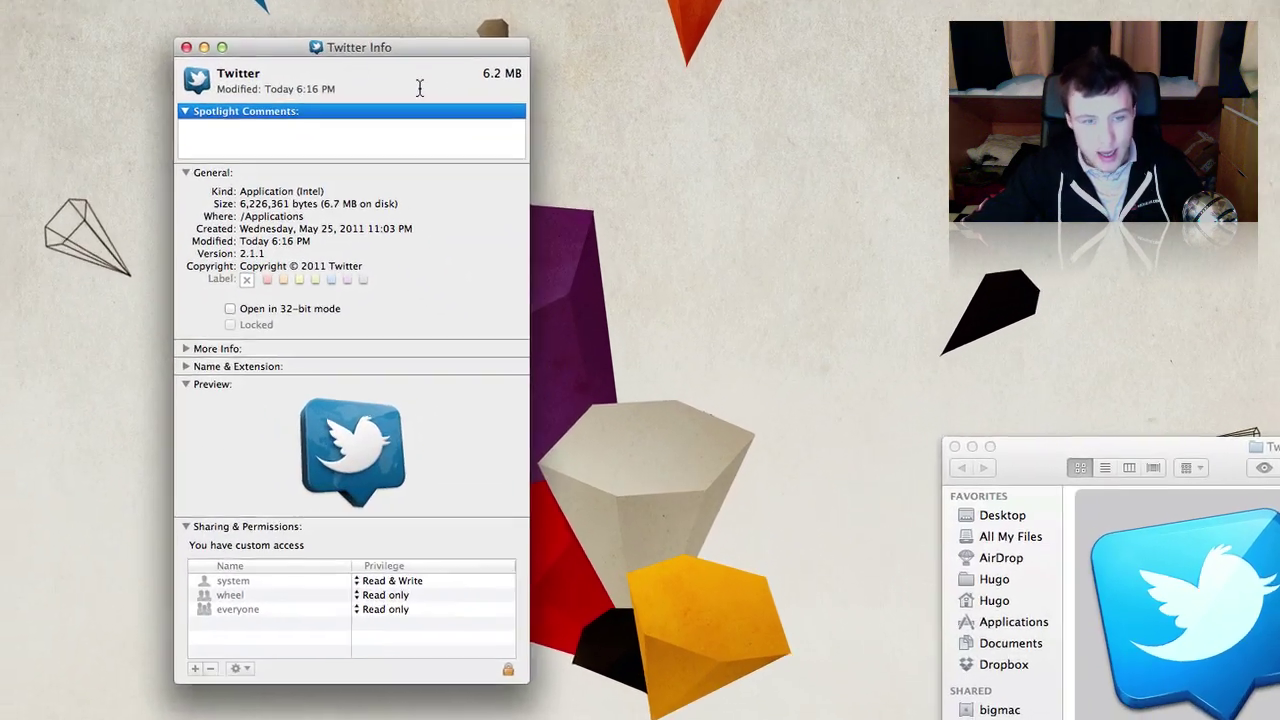
click(190, 76)
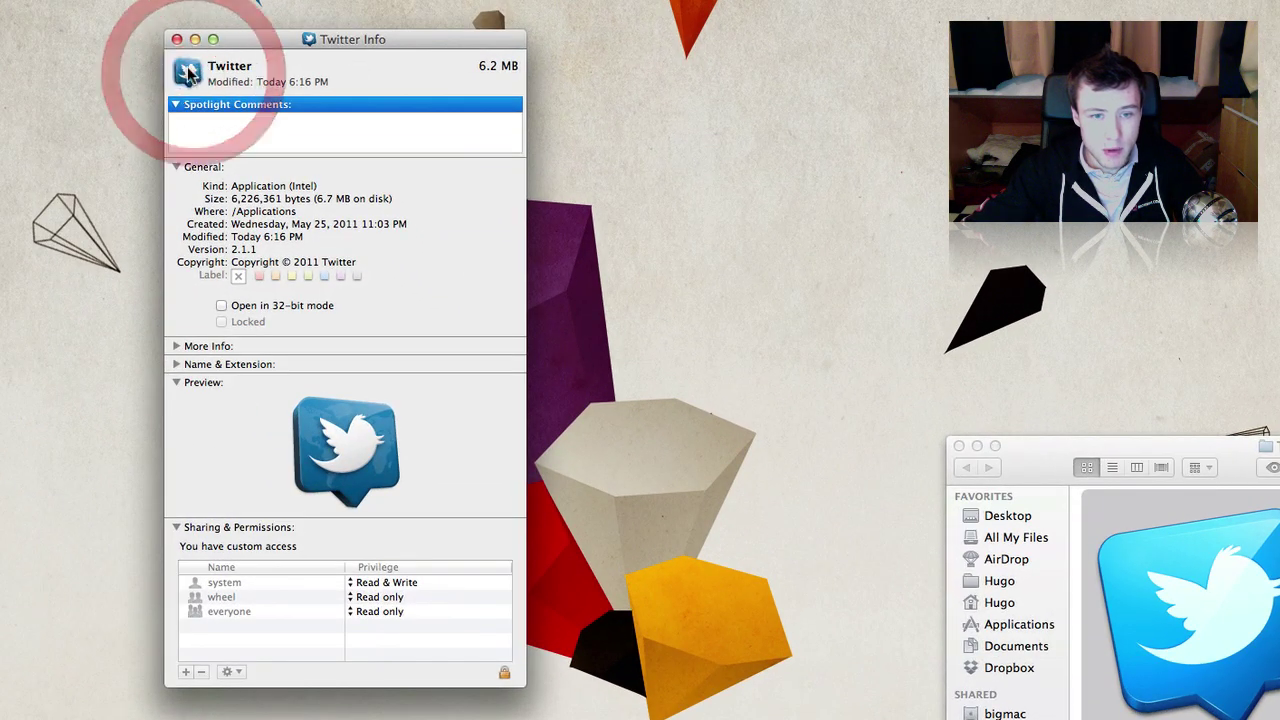
drag(289, 42, 0, 106)
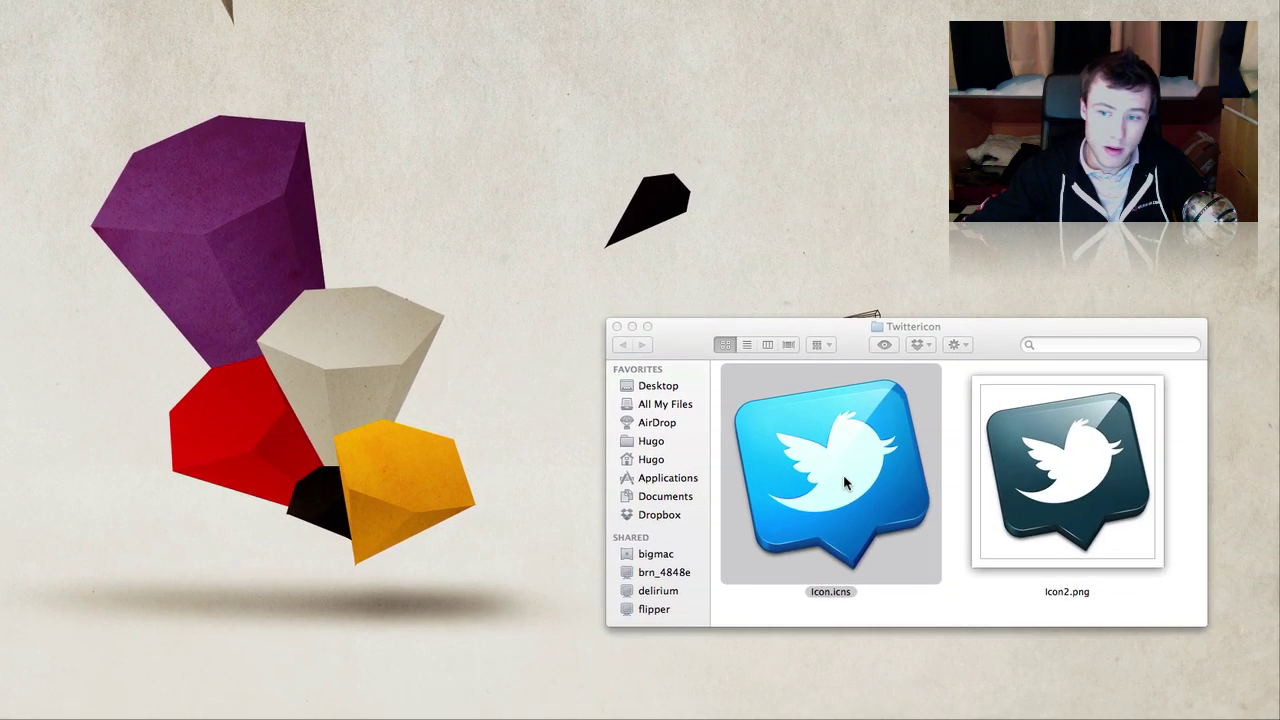
Open Icon.icns from the Twittericon folder in Preview and enlarge the Preview window
click(843, 474)
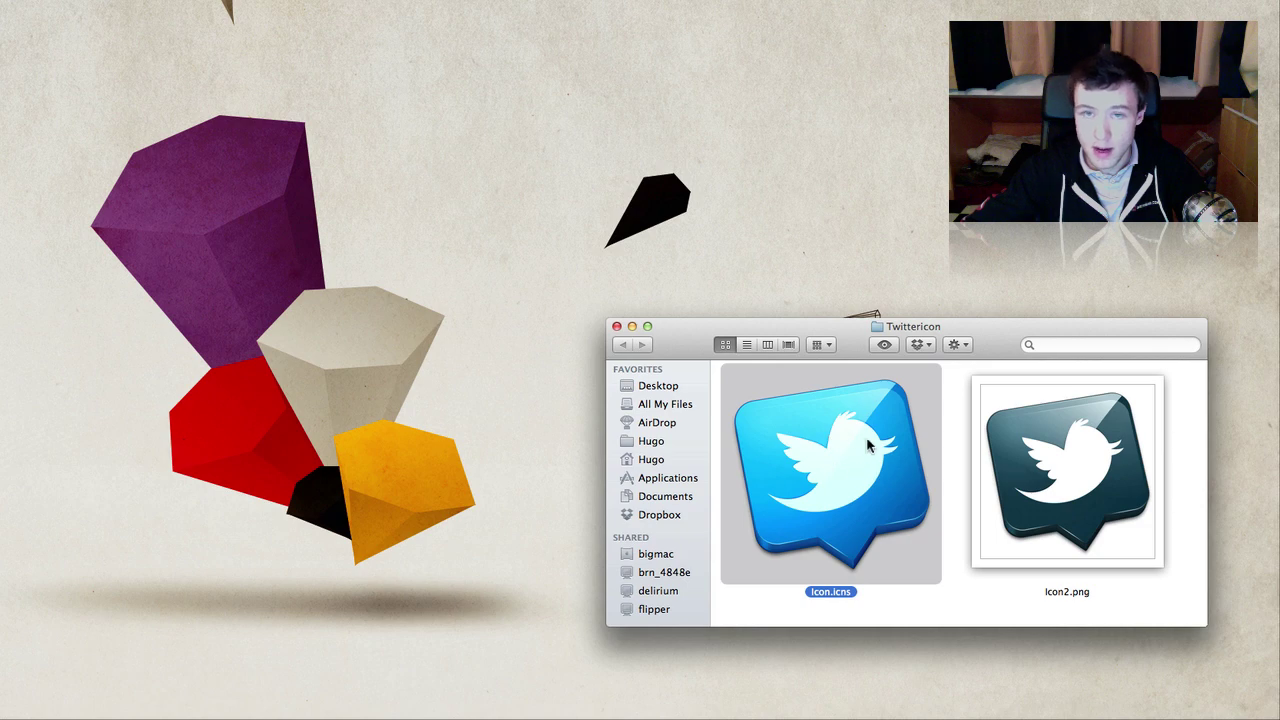
click(857, 470)
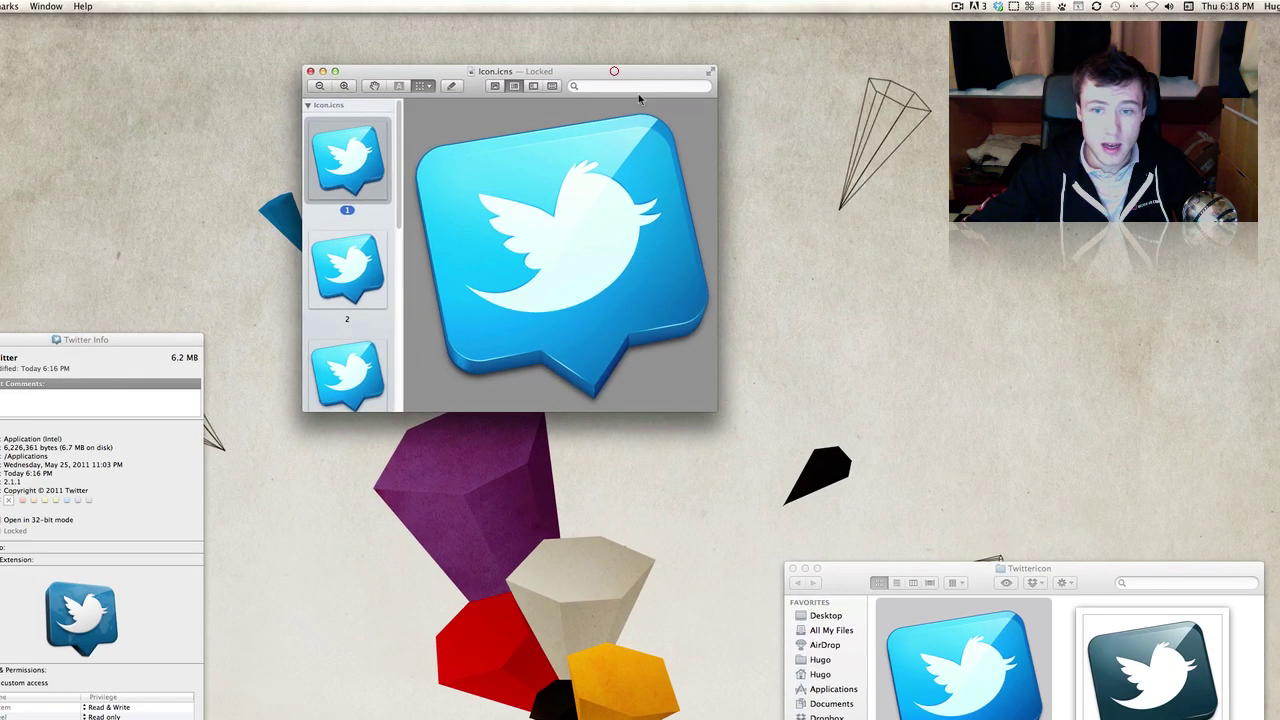
drag(718, 409, 862, 478)
Compare the icon sizes stored in Icon.icns and return to the first image
scroll(377, 250, down, 5)
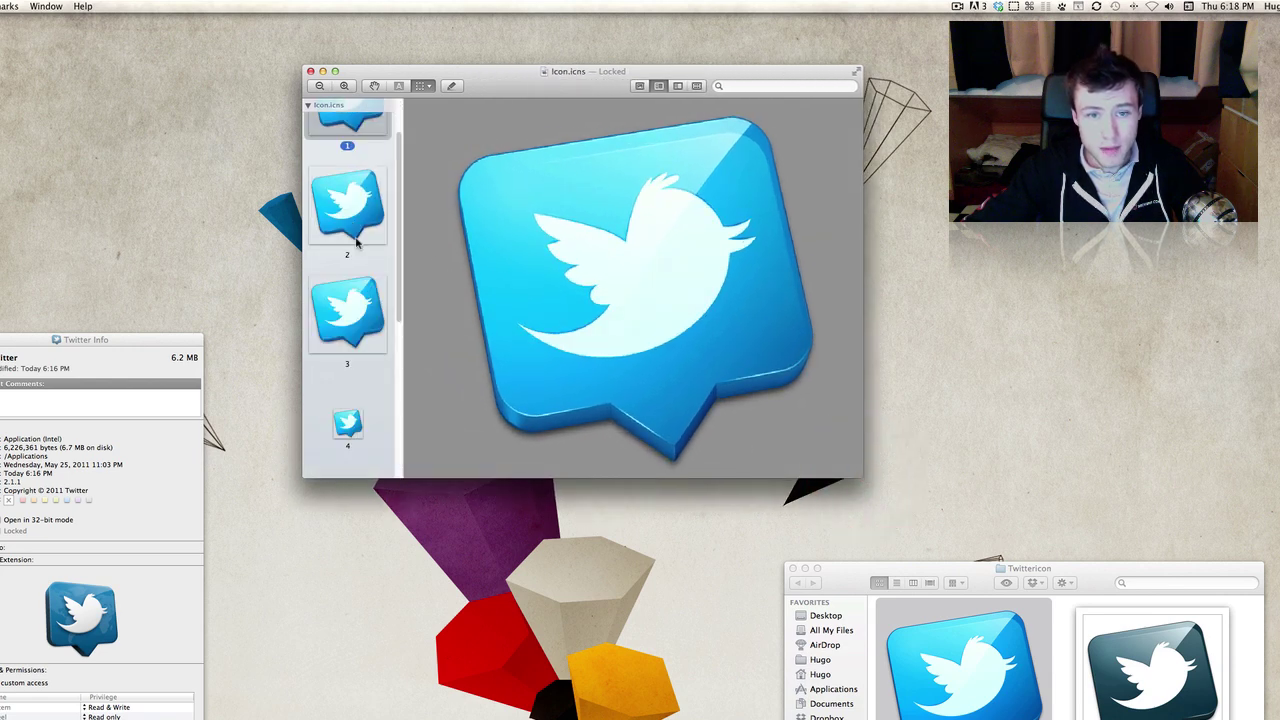
click(352, 370)
scroll(347, 377, down, 1)
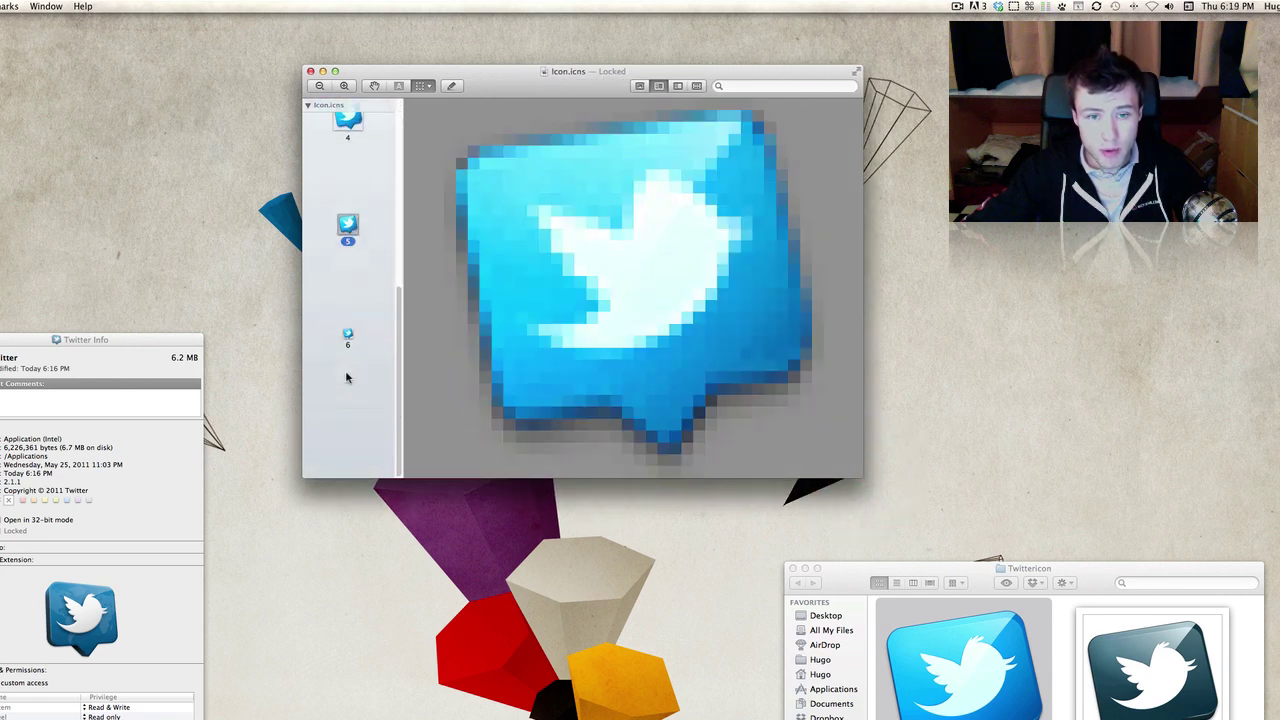
scroll(349, 140, up, 5)
click(349, 135)
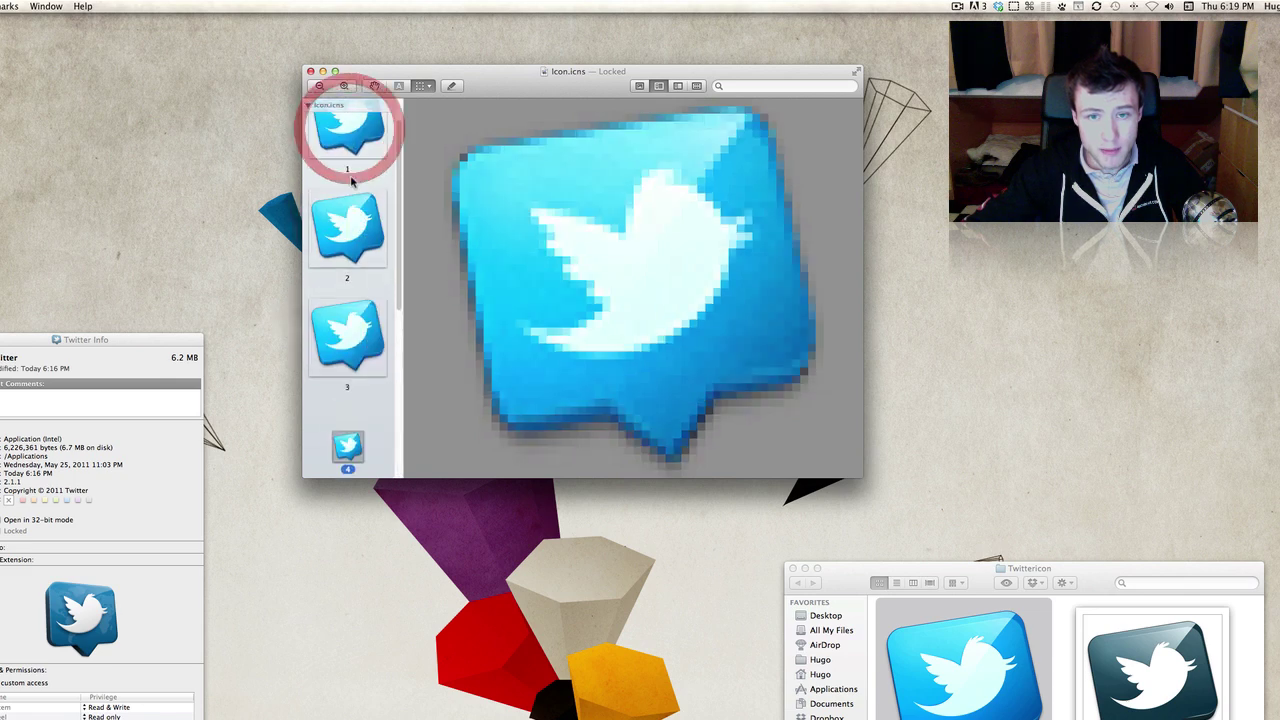
click(350, 195)
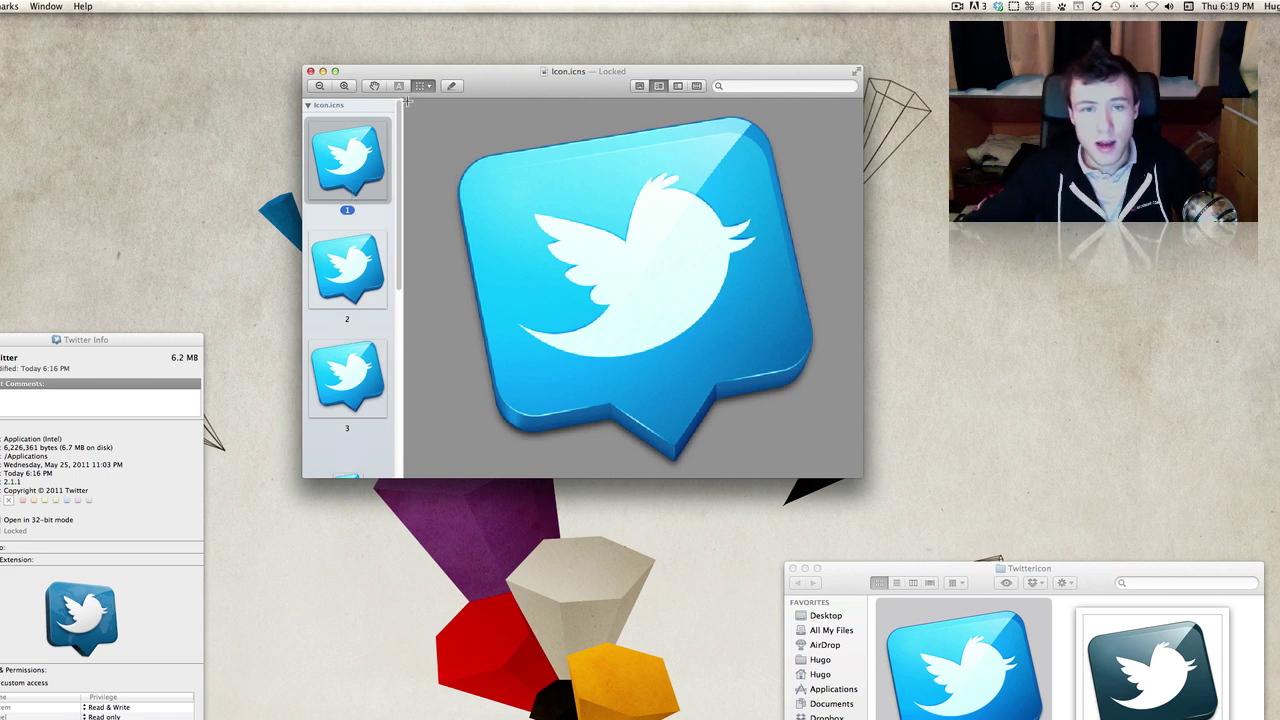
Select the whole Twitter icon in the first image of Icon.icns with a rectangular selection, copy it and close the Preview window
click(624, 265)
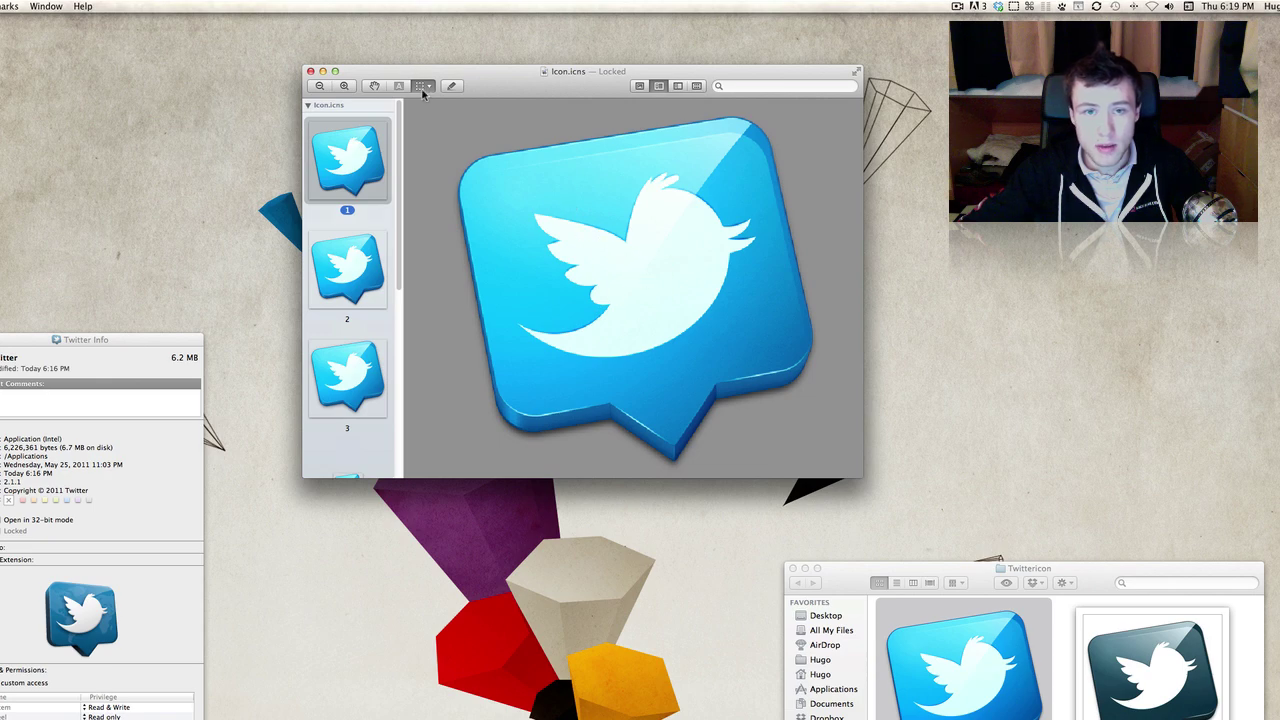
click(424, 86)
click(424, 86)
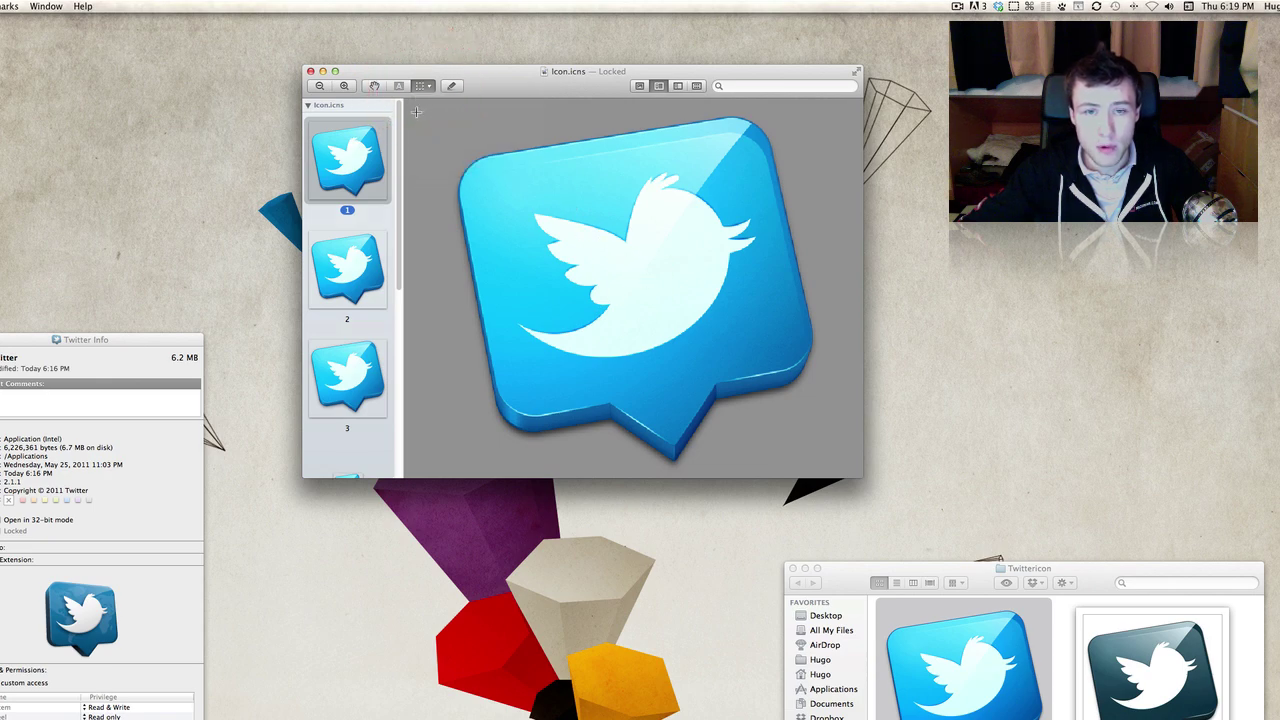
drag(448, 118, 958, 588)
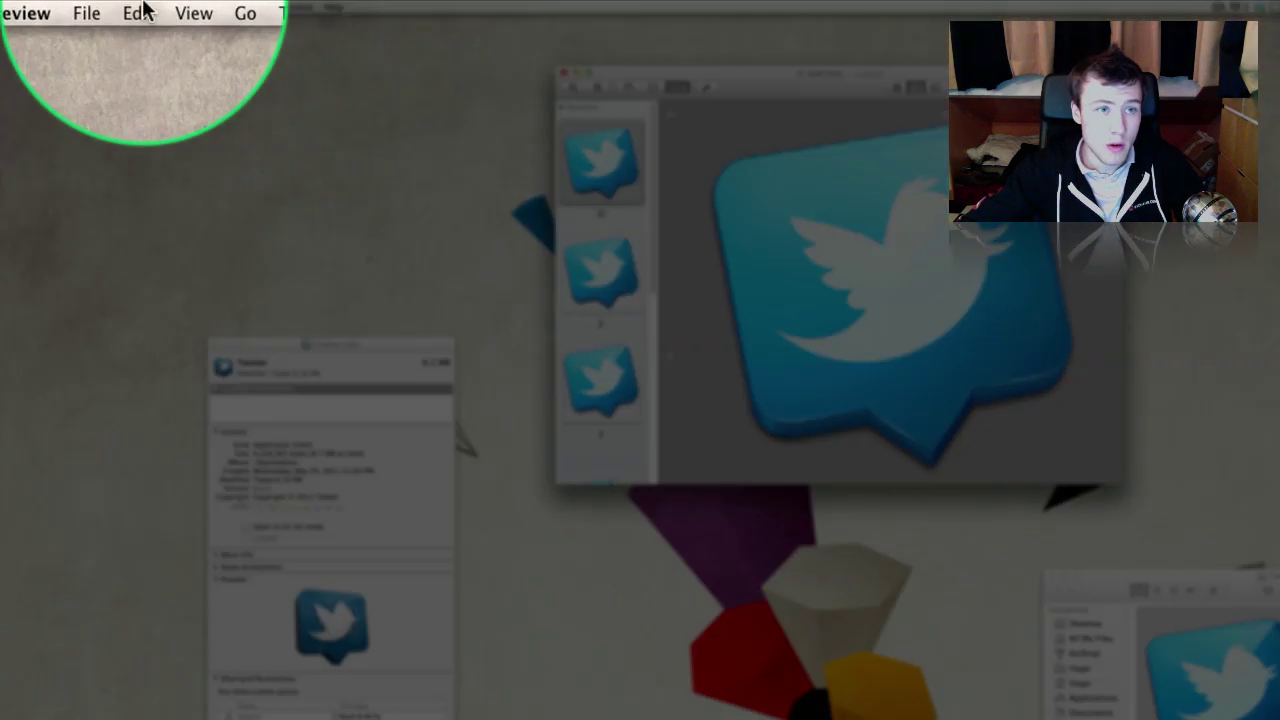
click(142, 10)
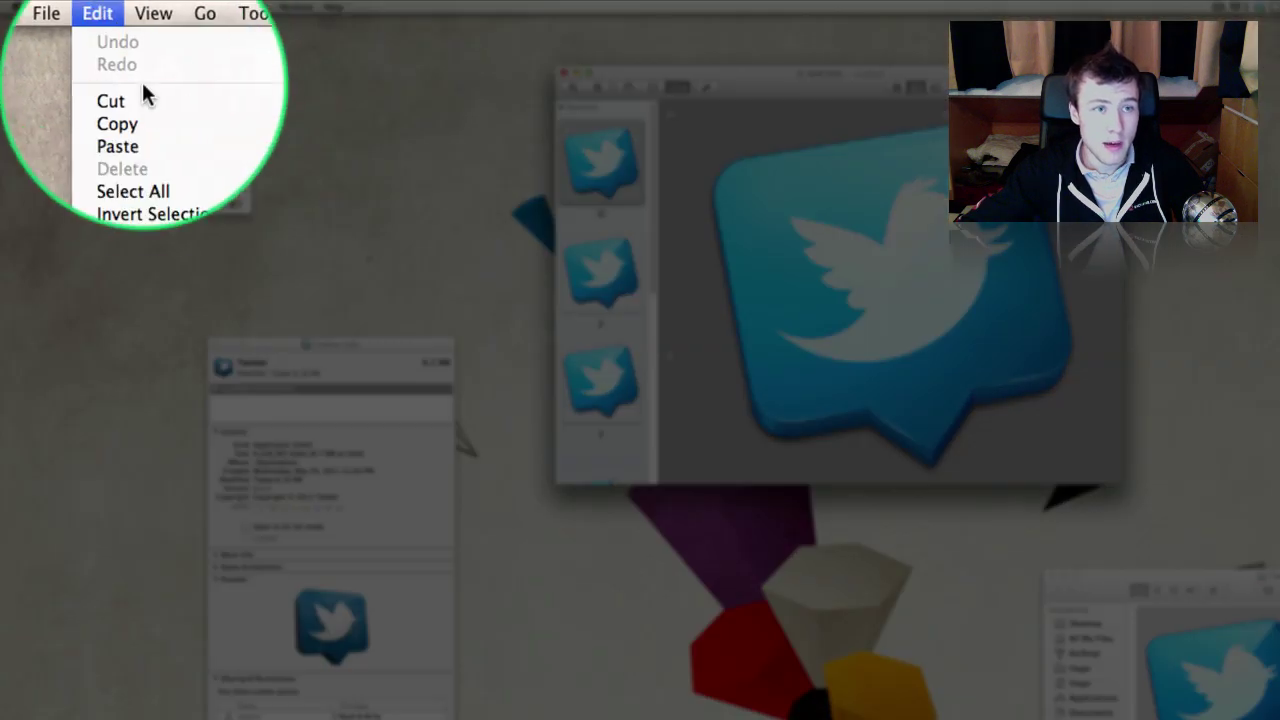
click(142, 126)
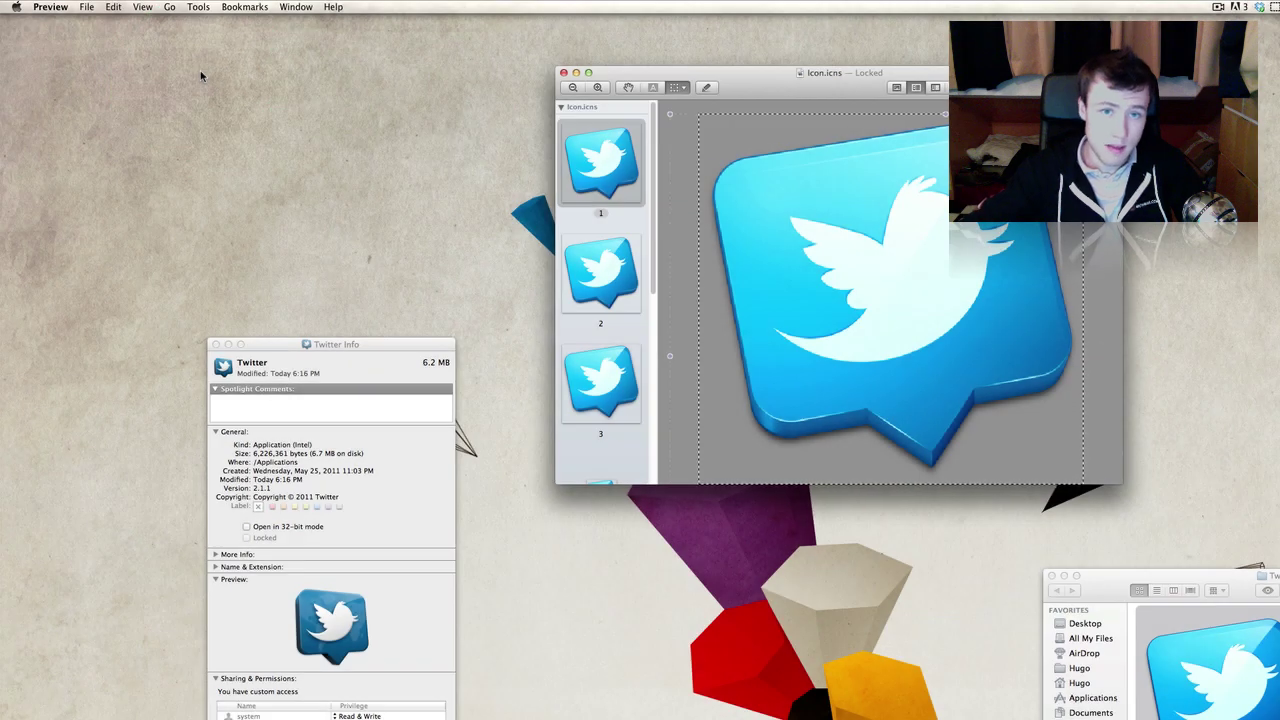
click(564, 73)
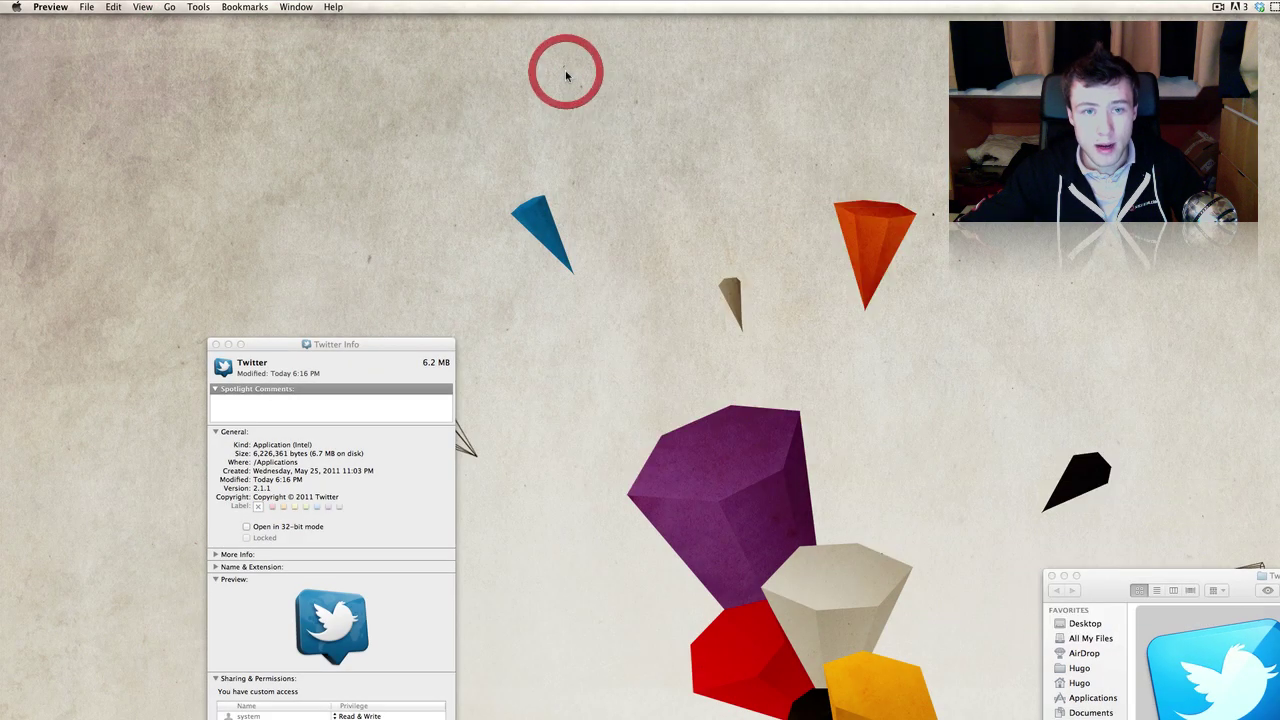
Paste the copied icon over the Twitter app's icon in its info window and authorize the change with the account password
drag(375, 345, 689, 254)
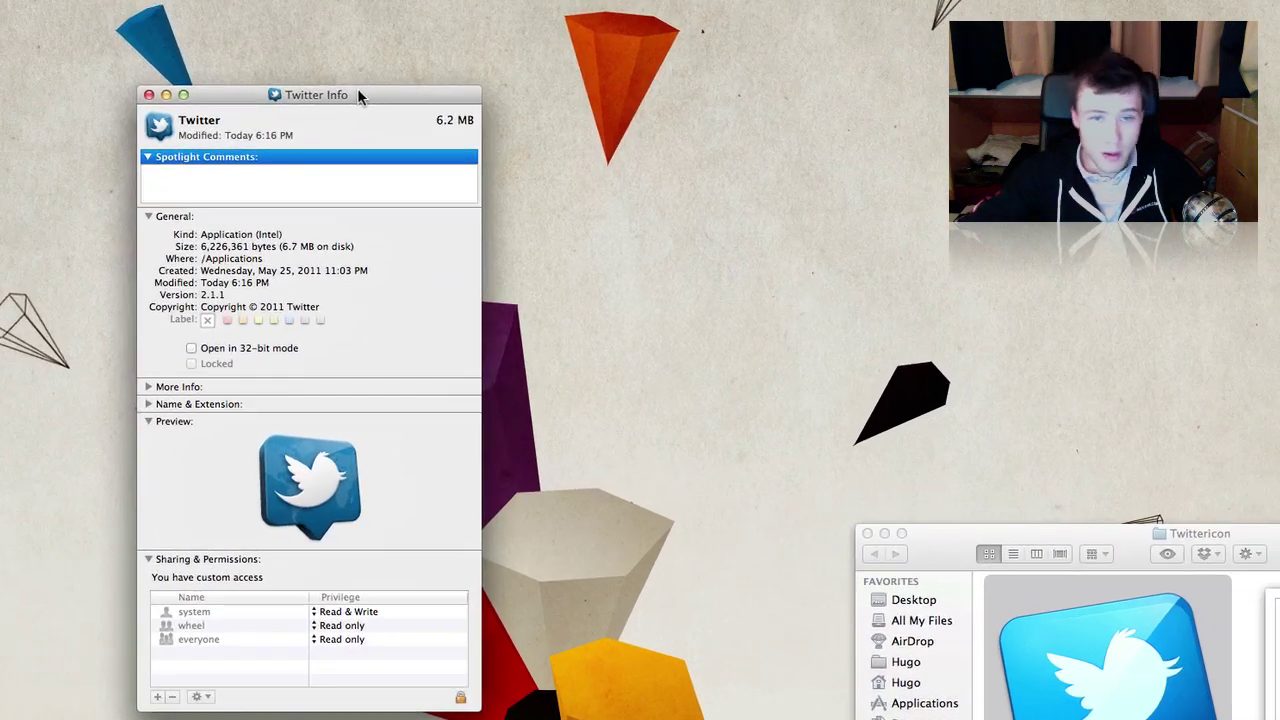
click(301, 186)
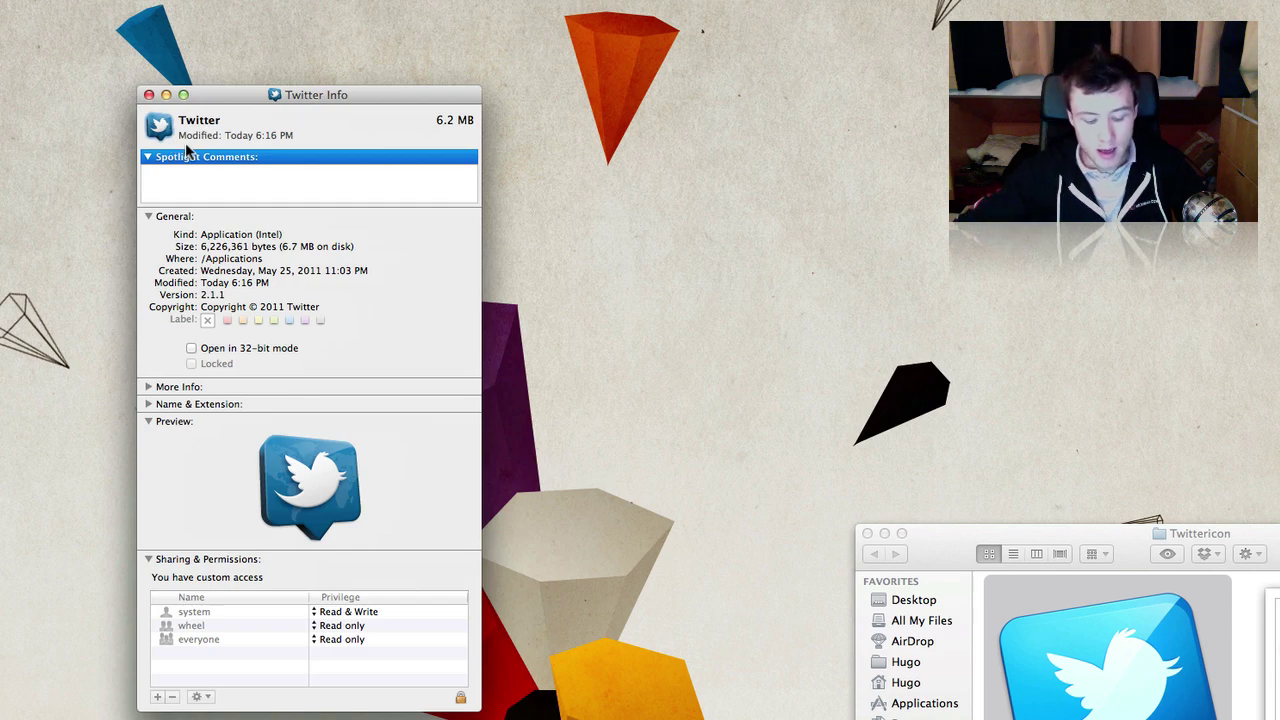
key(super+v)
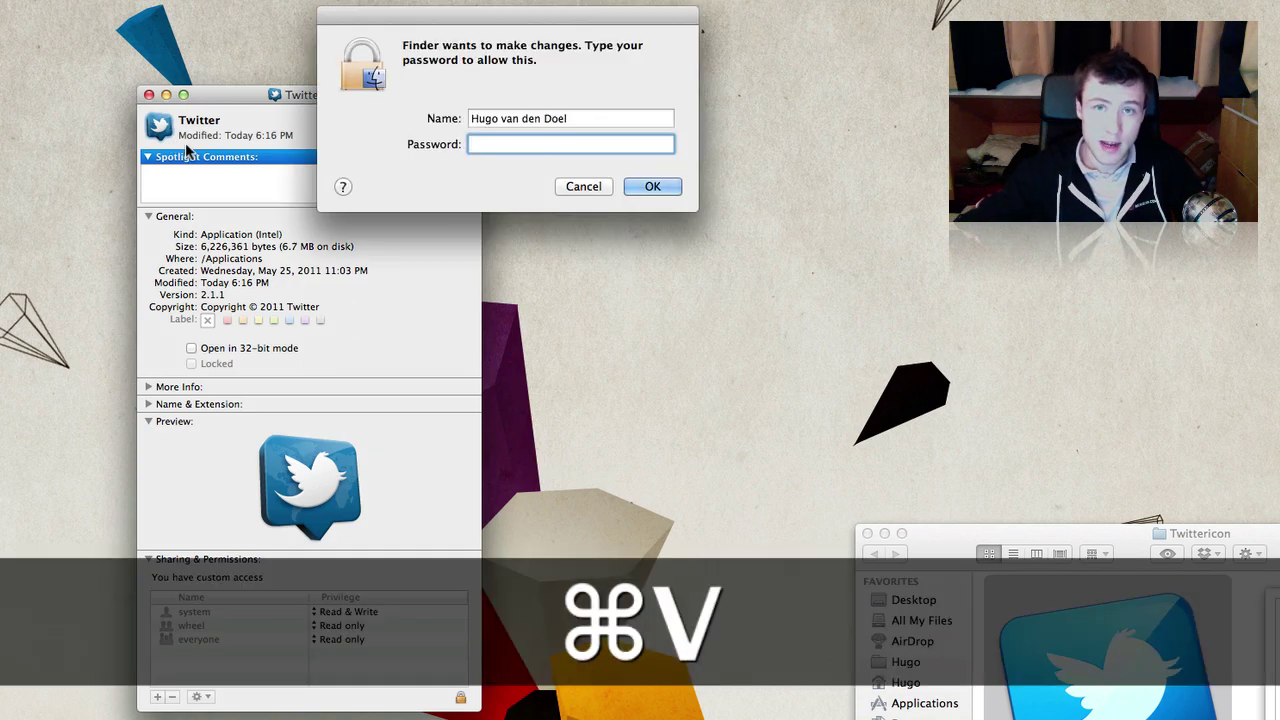
text(••)
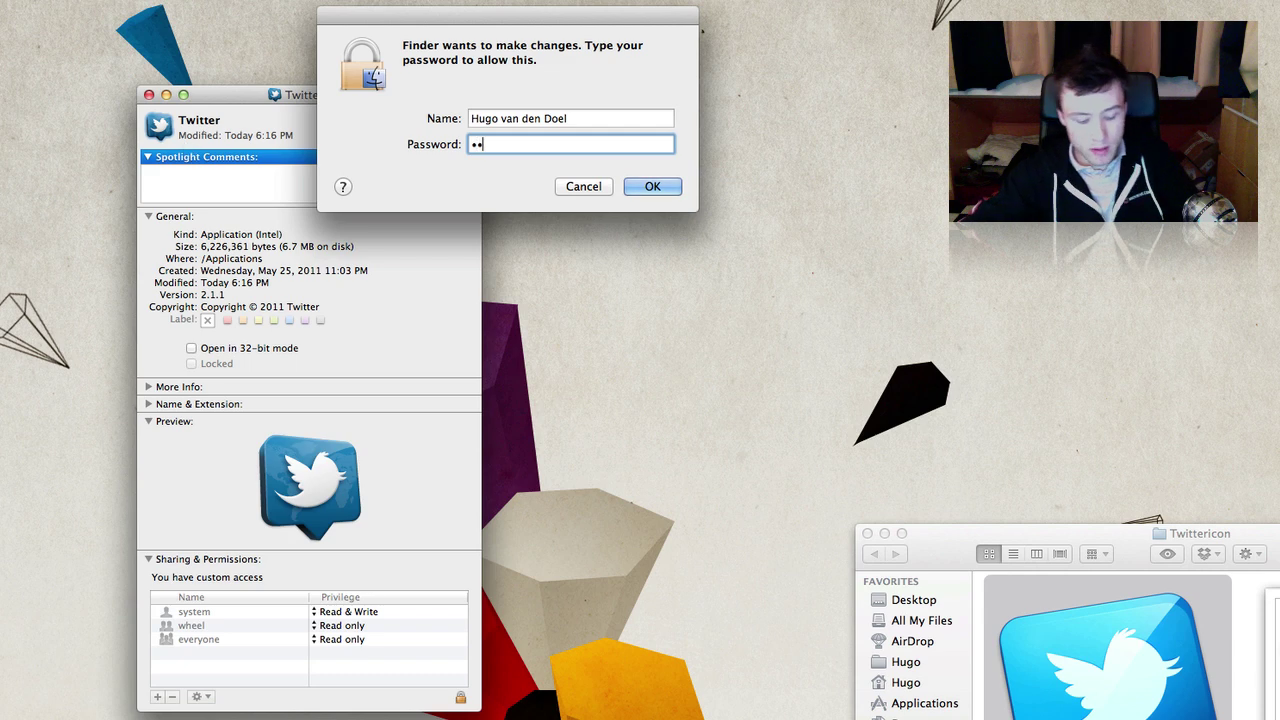
text(••••••••••)
key(Return)
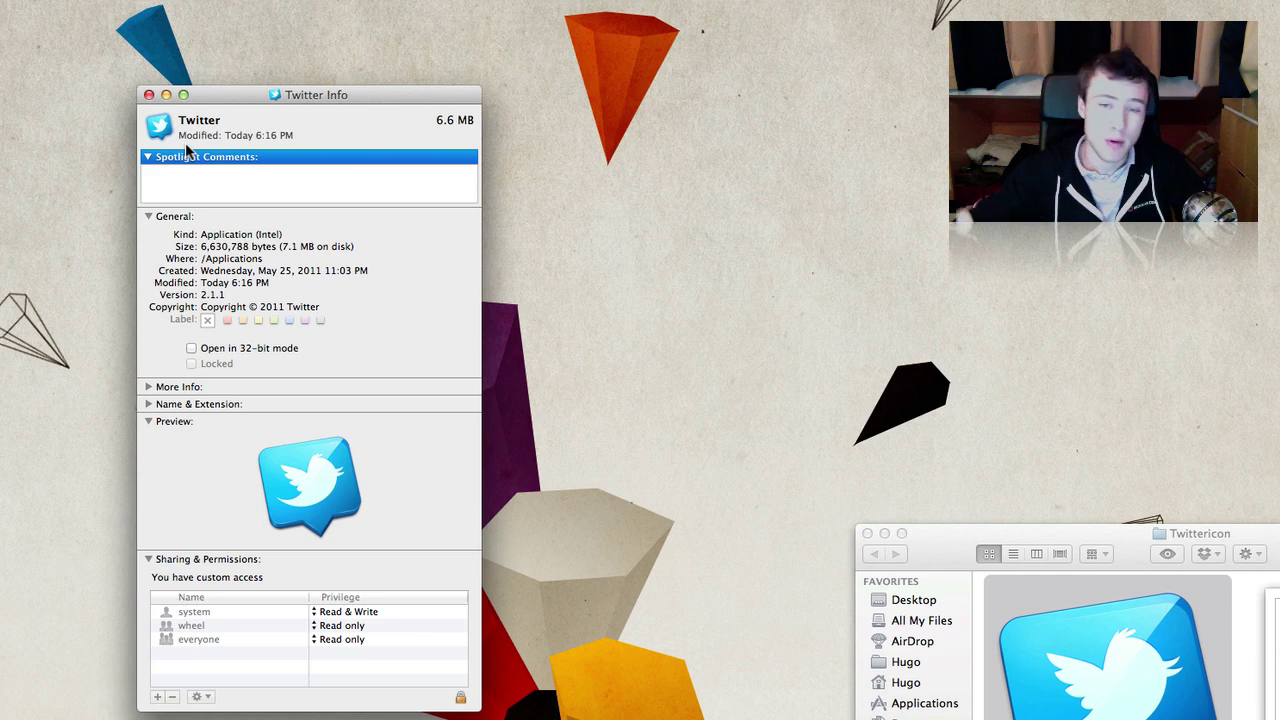
Close the Twitter info window, launch Twitter from the Dock to load its new icon, and hide the app again
click(346, 124)
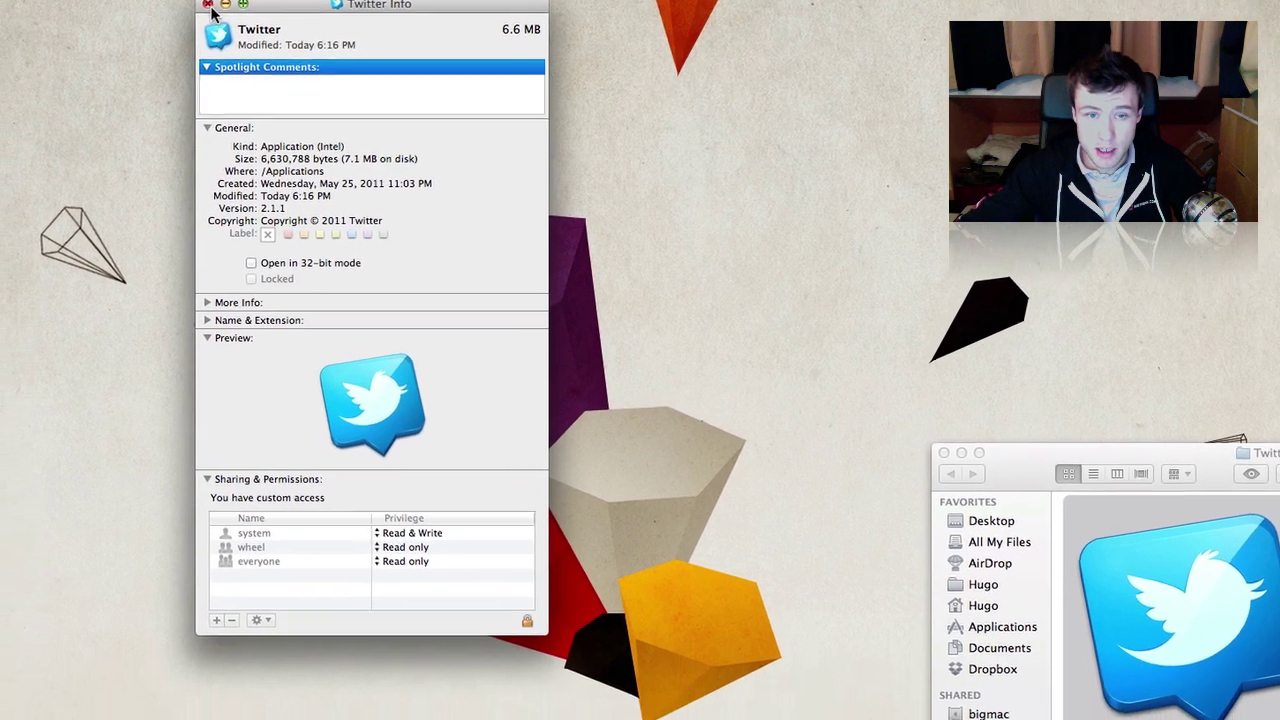
click(148, 94)
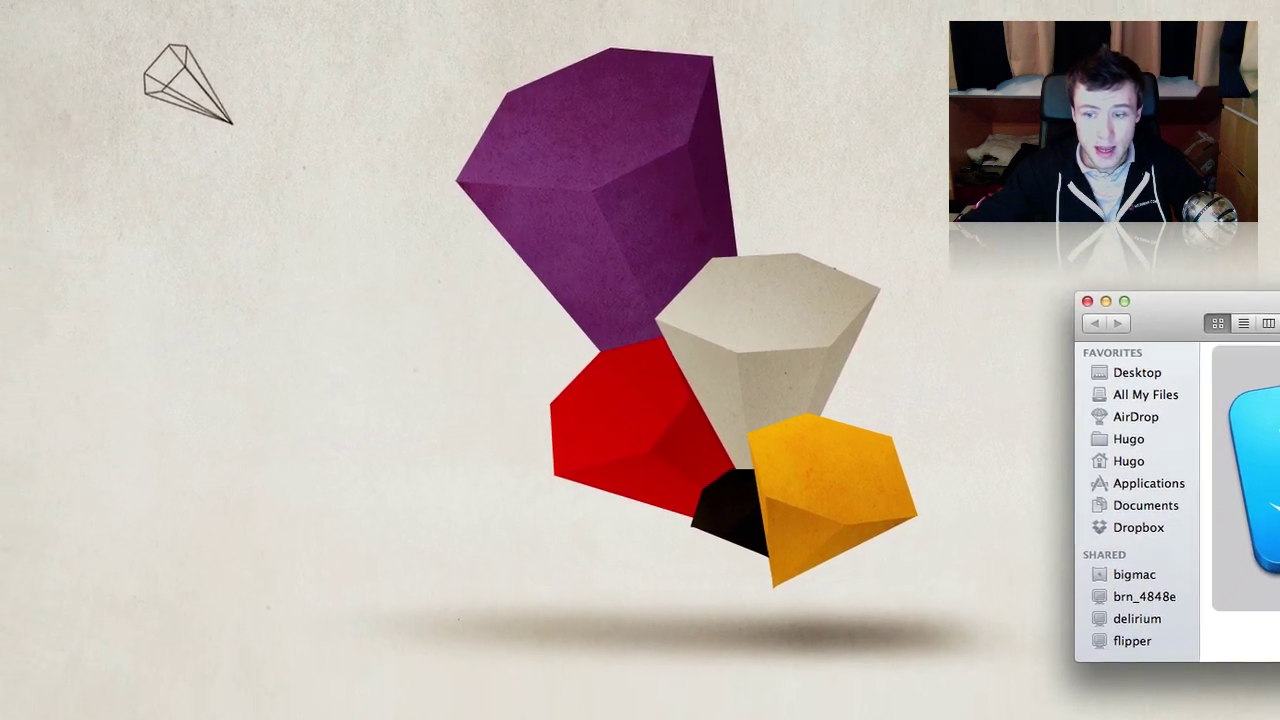
mouse_move(688, 712)
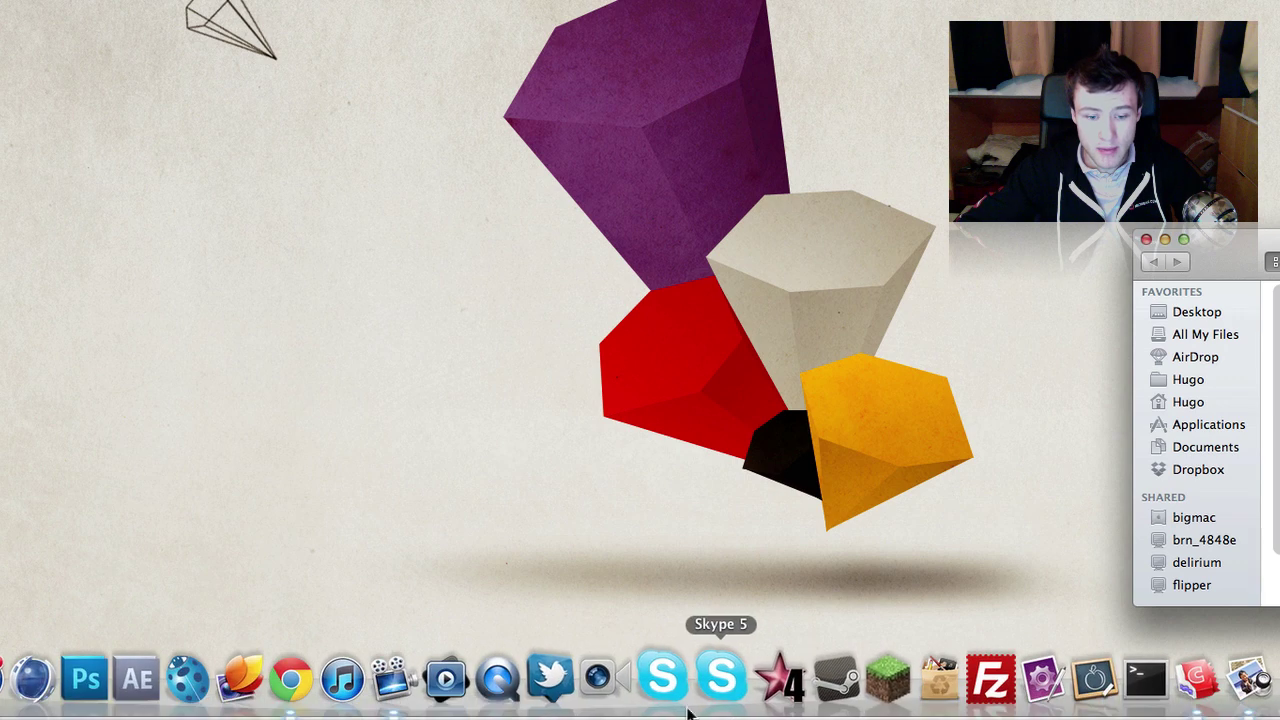
click(566, 680)
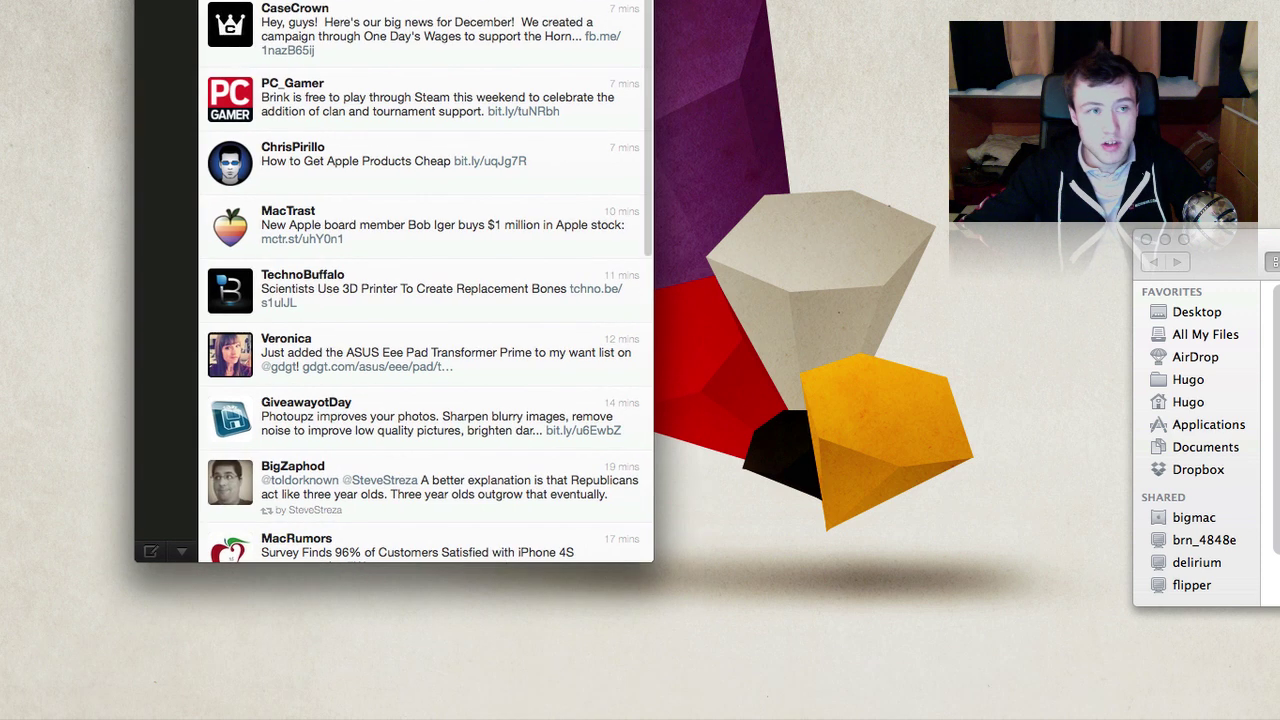
key(super+h)
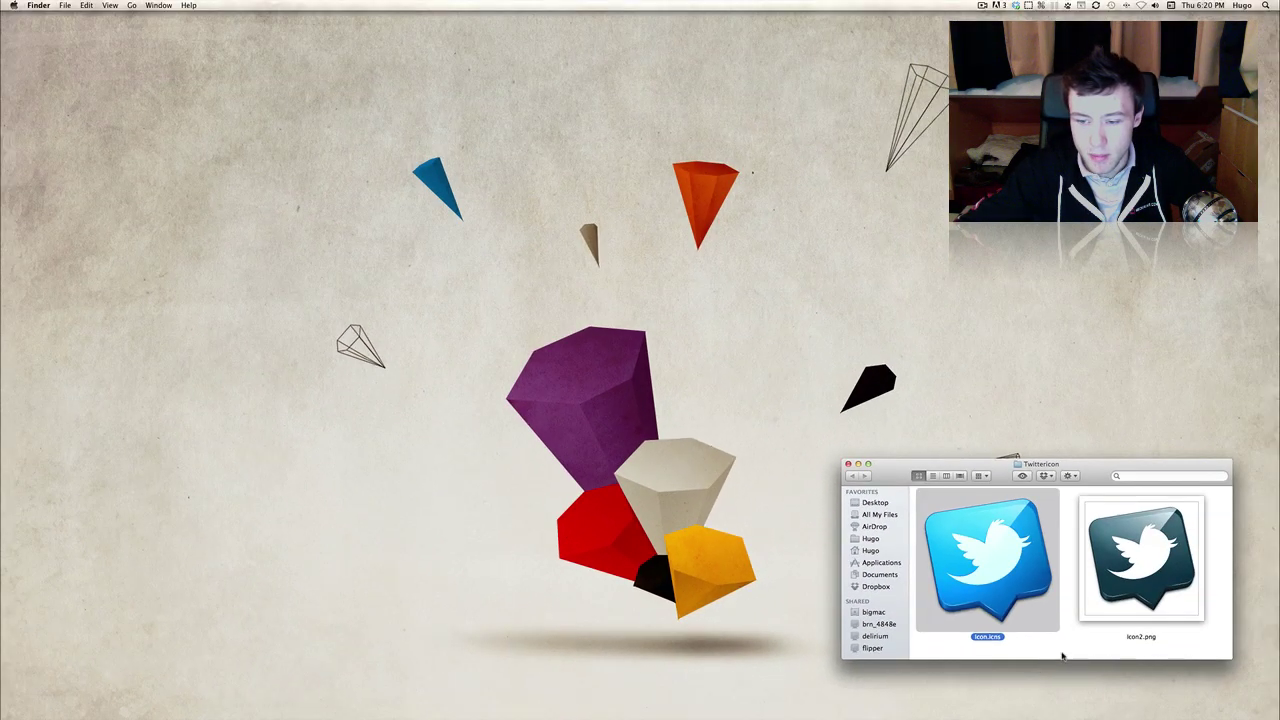
click(1062, 652)
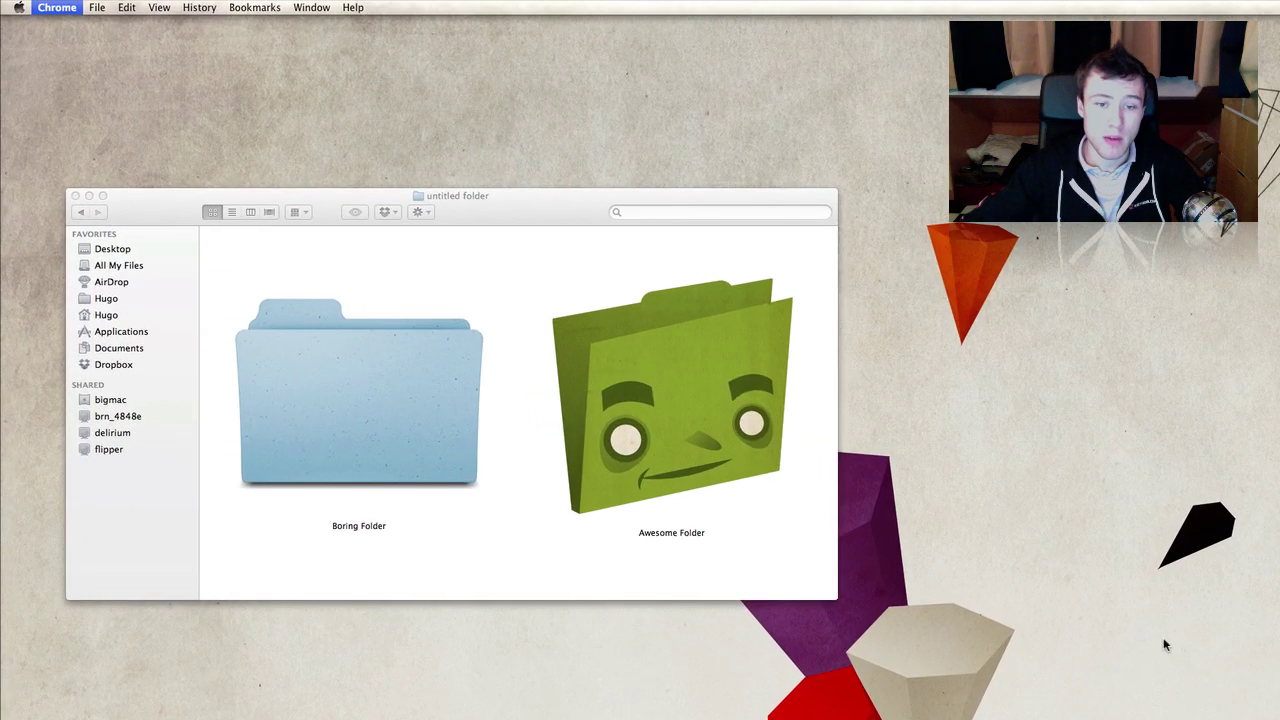
View the info window of Awesome Folder, select the small folder icon in its header and close the window
click(516, 327)
right_click(712, 452)
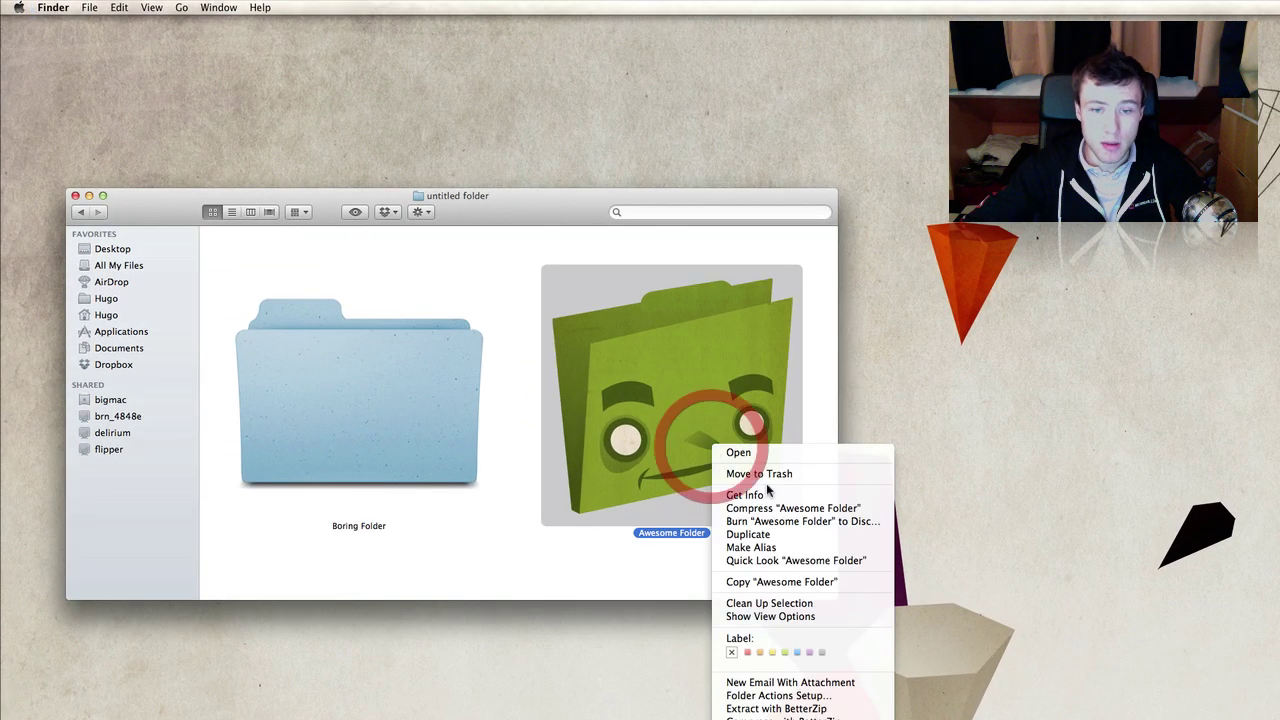
click(762, 488)
click(25, 57)
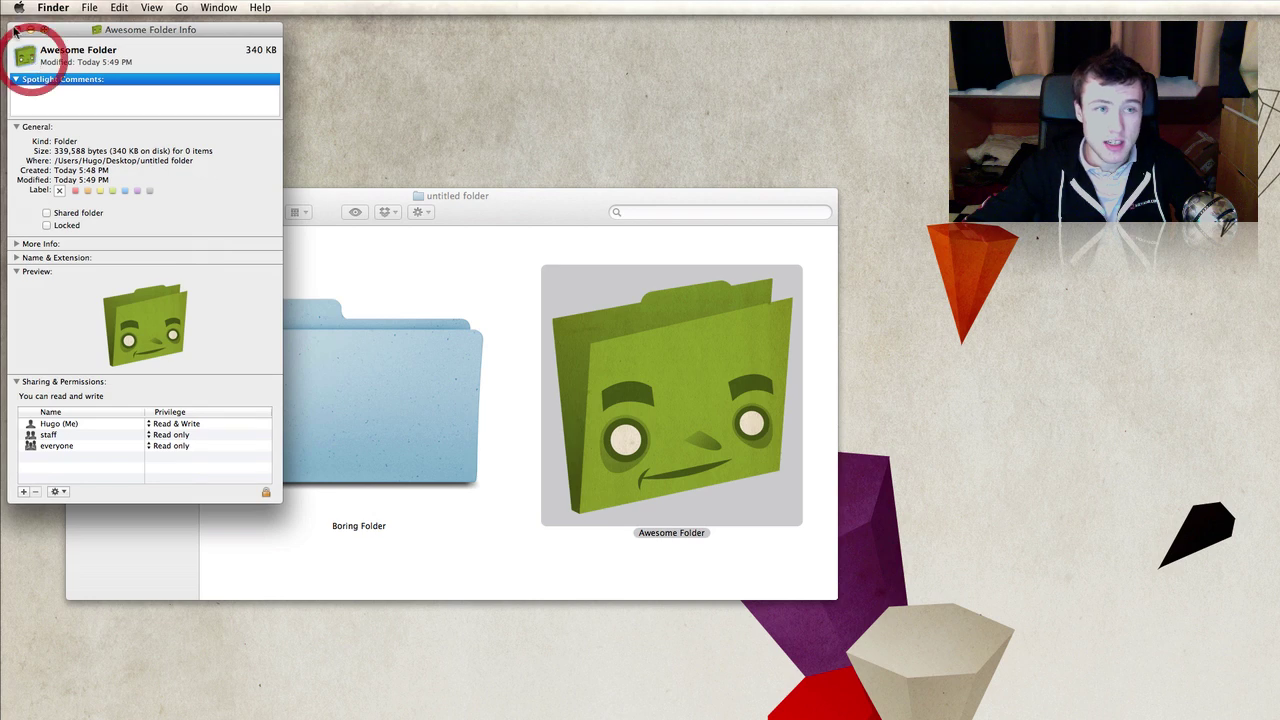
click(16, 29)
click(467, 558)
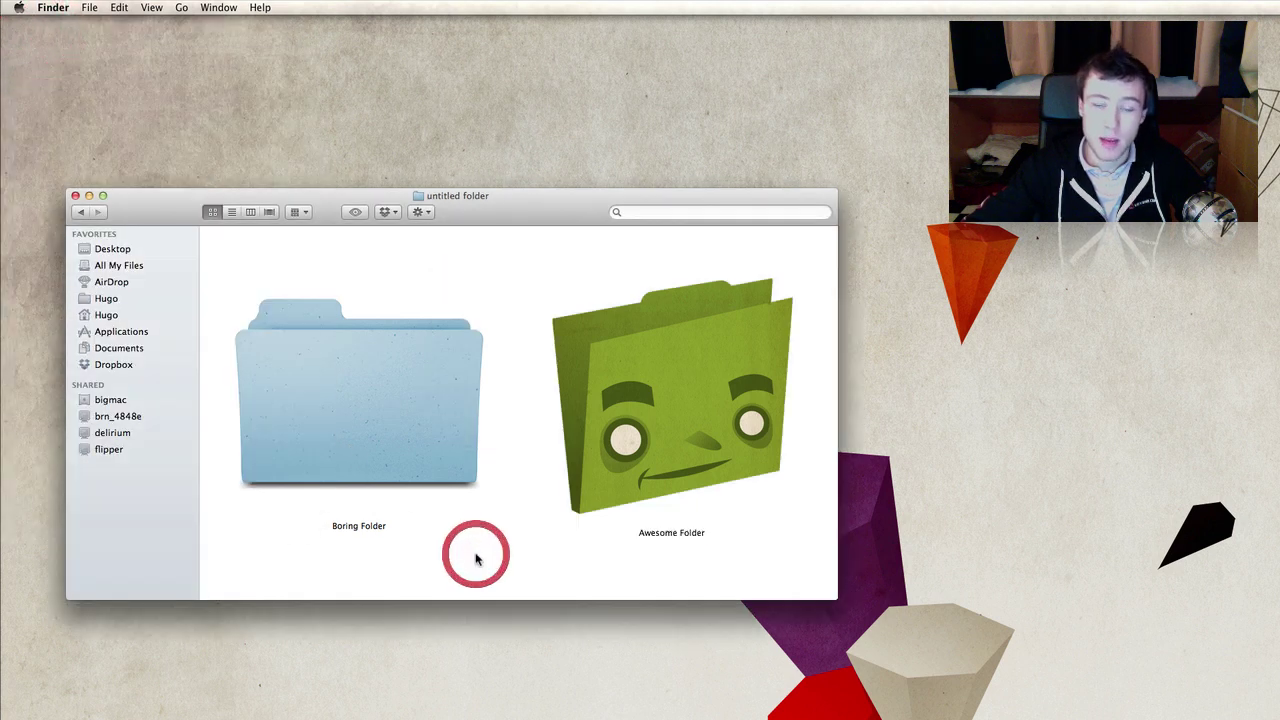
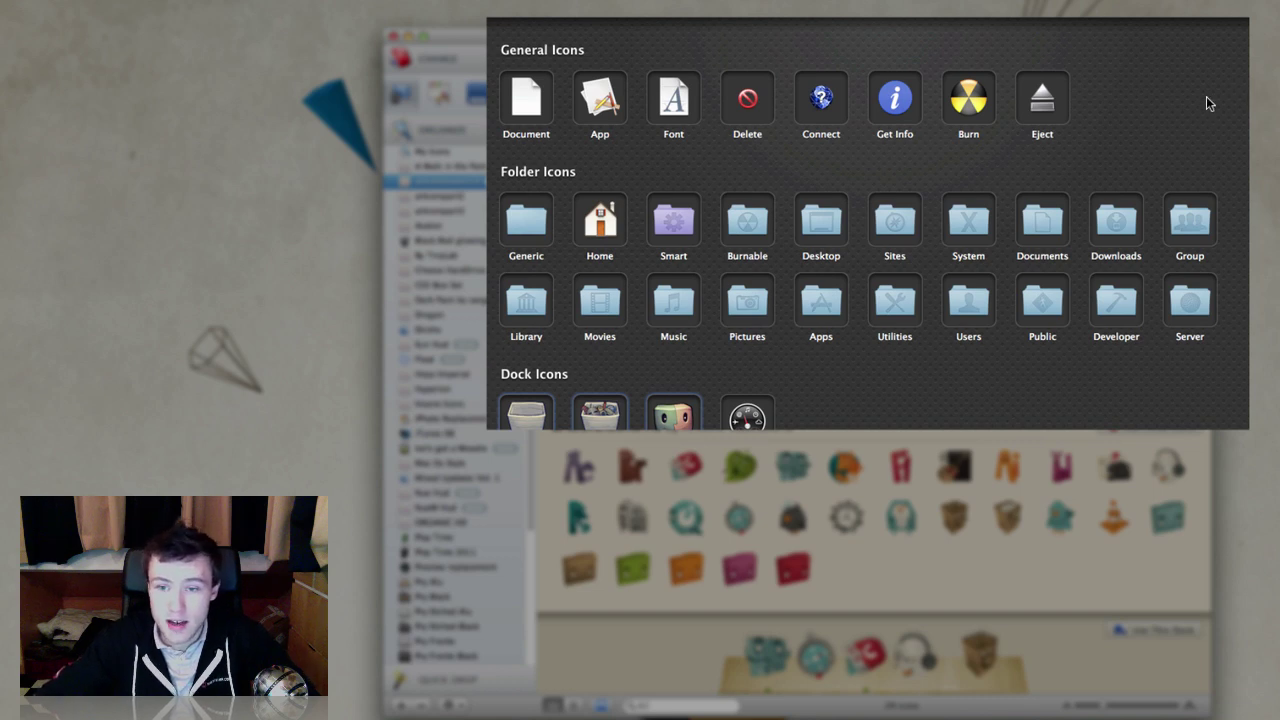
Look through CandyBar's replaceable system icons, from the folder, Dock and sidebar icons to the clipping icons, location icons and badges
scroll(1207, 103, down, 4)
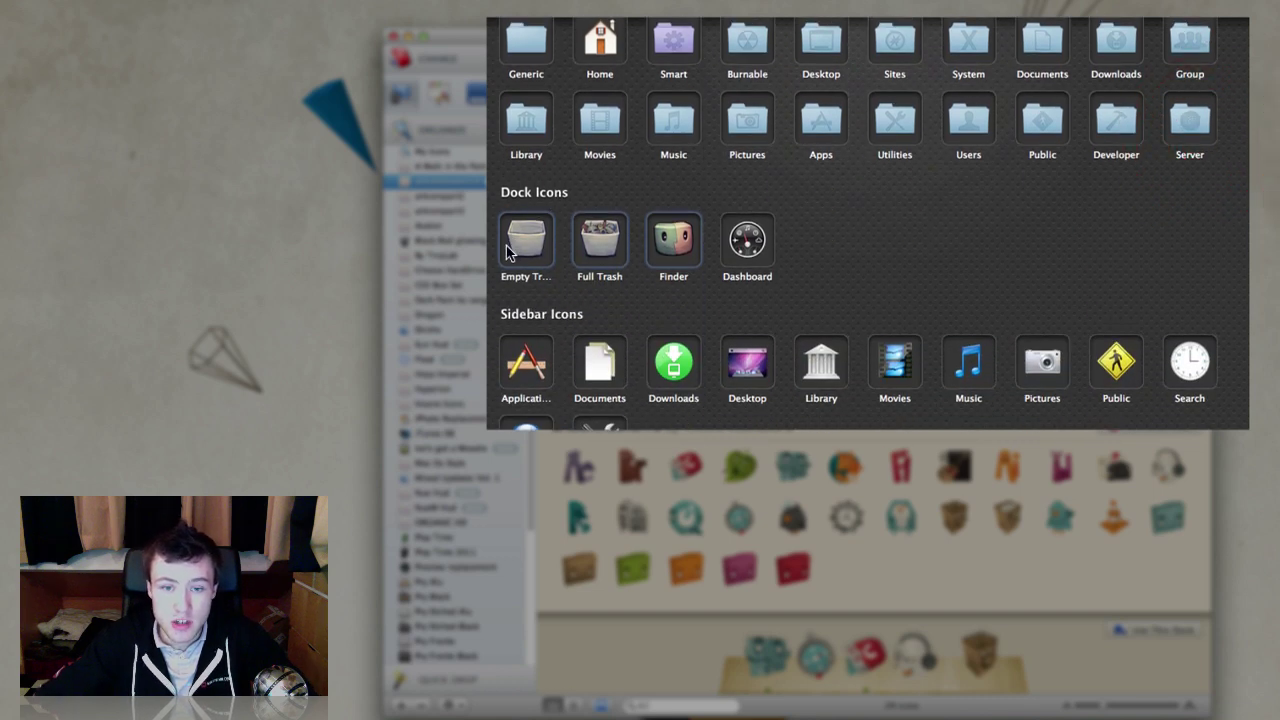
click(515, 240)
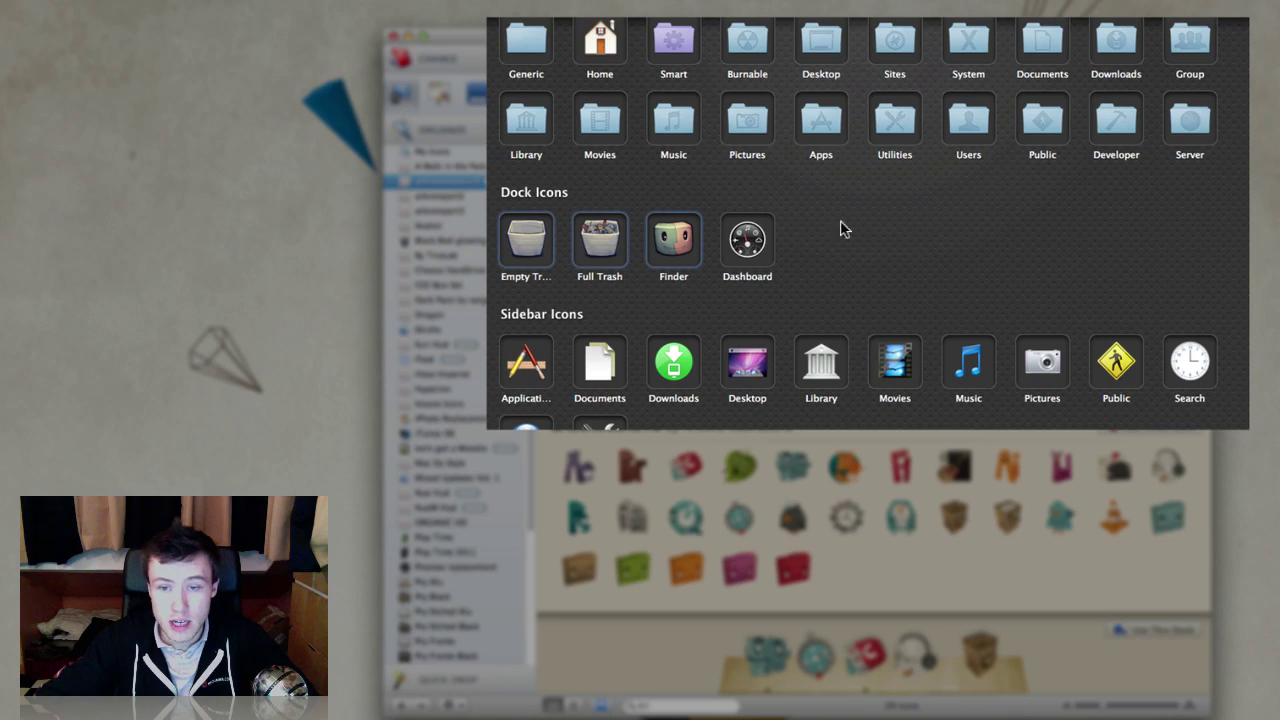
scroll(1207, 175, down, 3)
click(1195, 222)
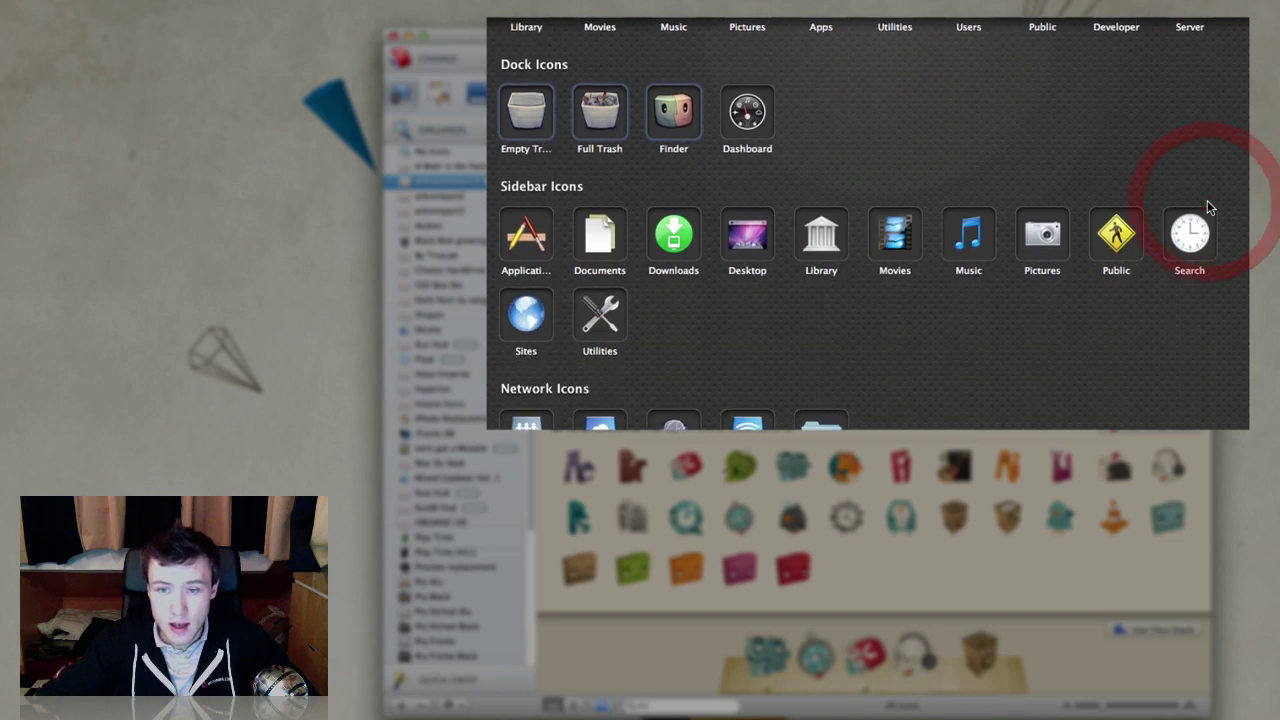
scroll(1208, 210, down, 4)
scroll(1212, 280, down, 5)
click(1212, 310)
scroll(1211, 300, down, 5)
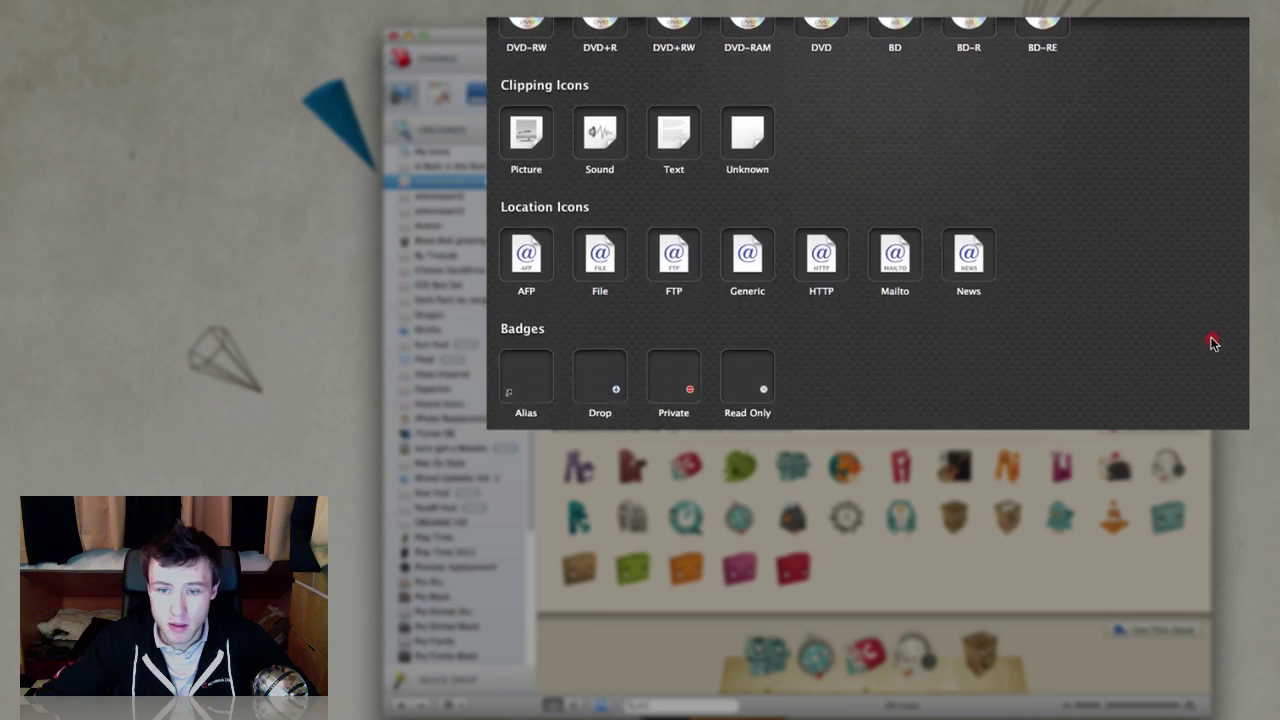
scroll(1206, 160, up, 10)
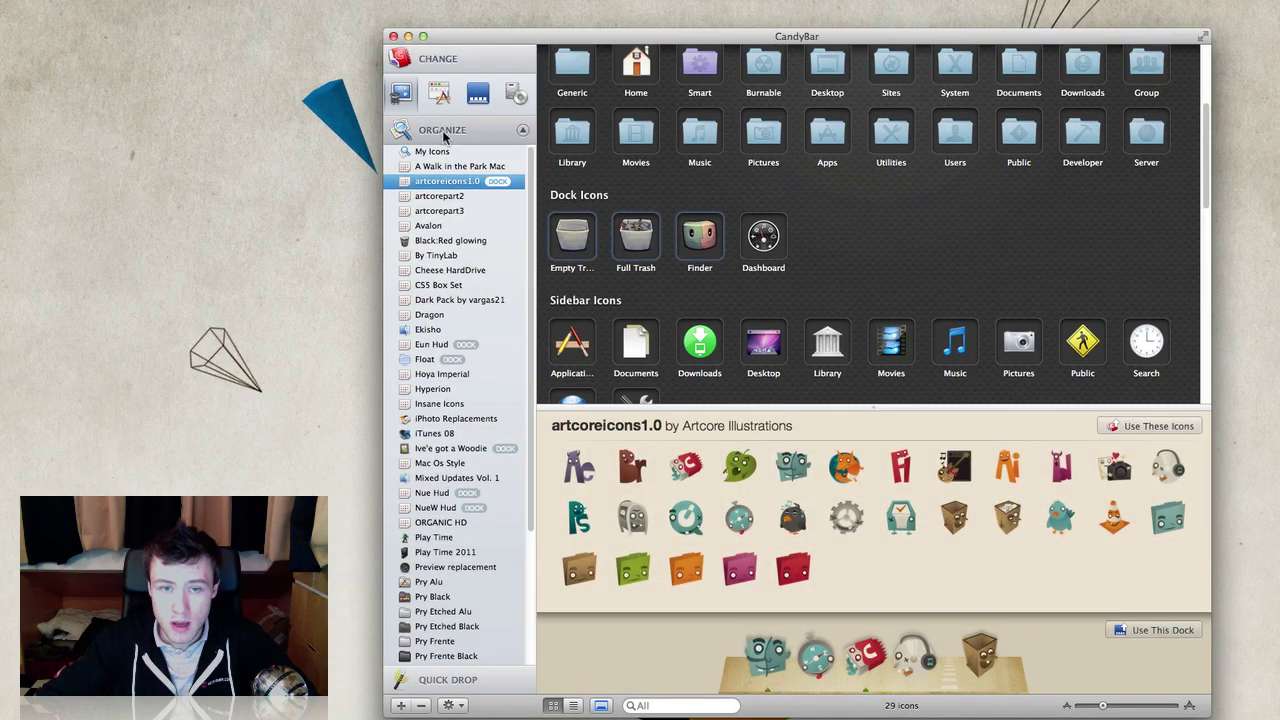
Show the application icons, try the artcoreicons1.0 photoshop icon on the Adobe Photoshop app, and discard the pending change
click(439, 93)
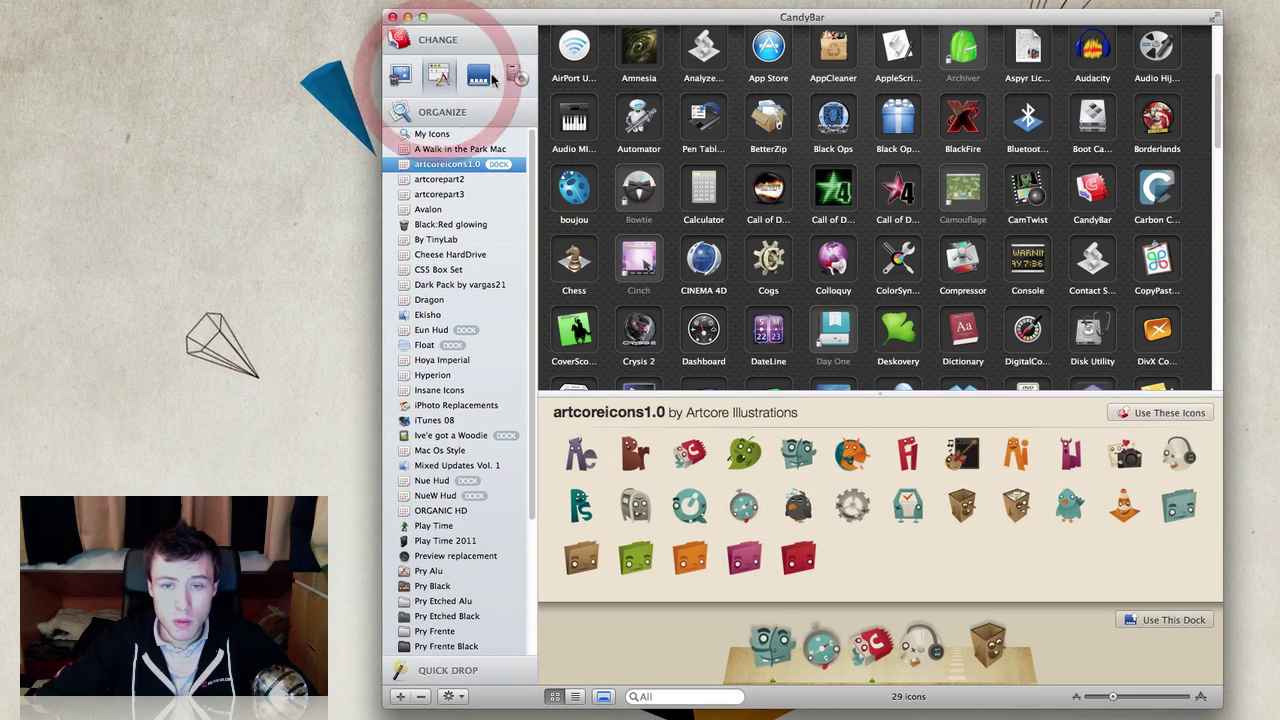
scroll(1192, 121, up, 2)
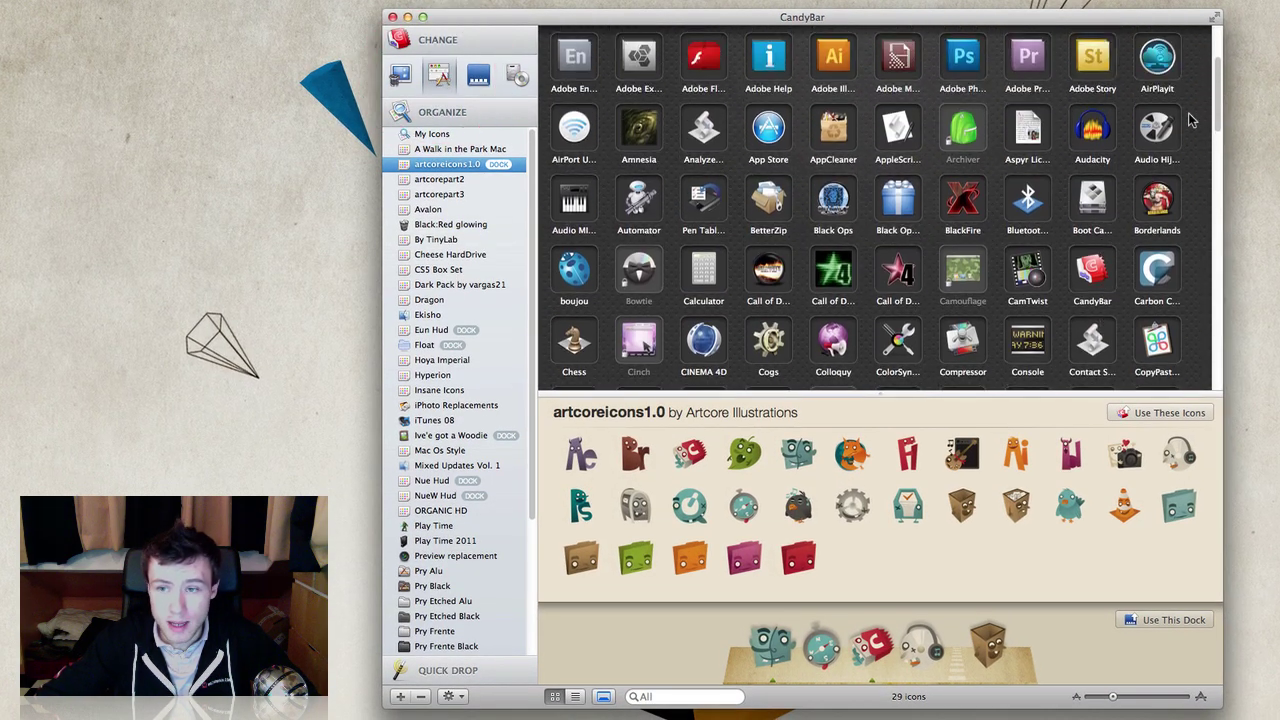
drag(1217, 105, 1214, 46)
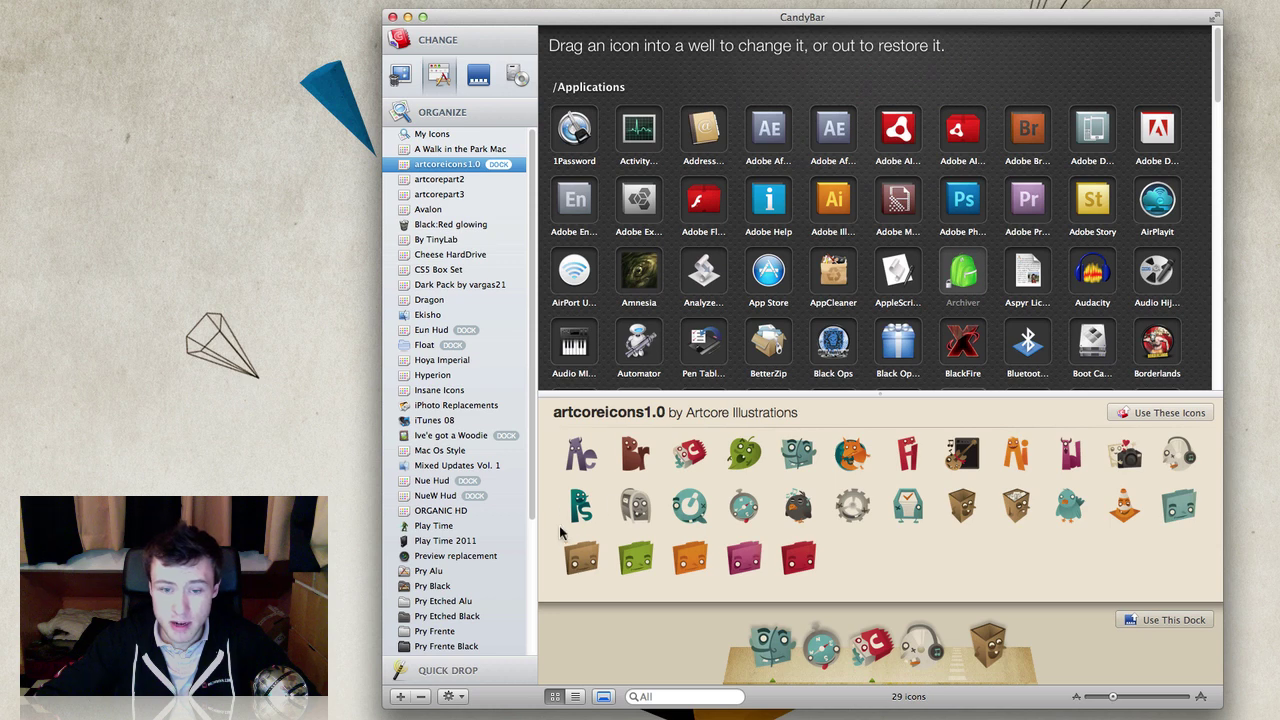
drag(581, 510, 966, 207)
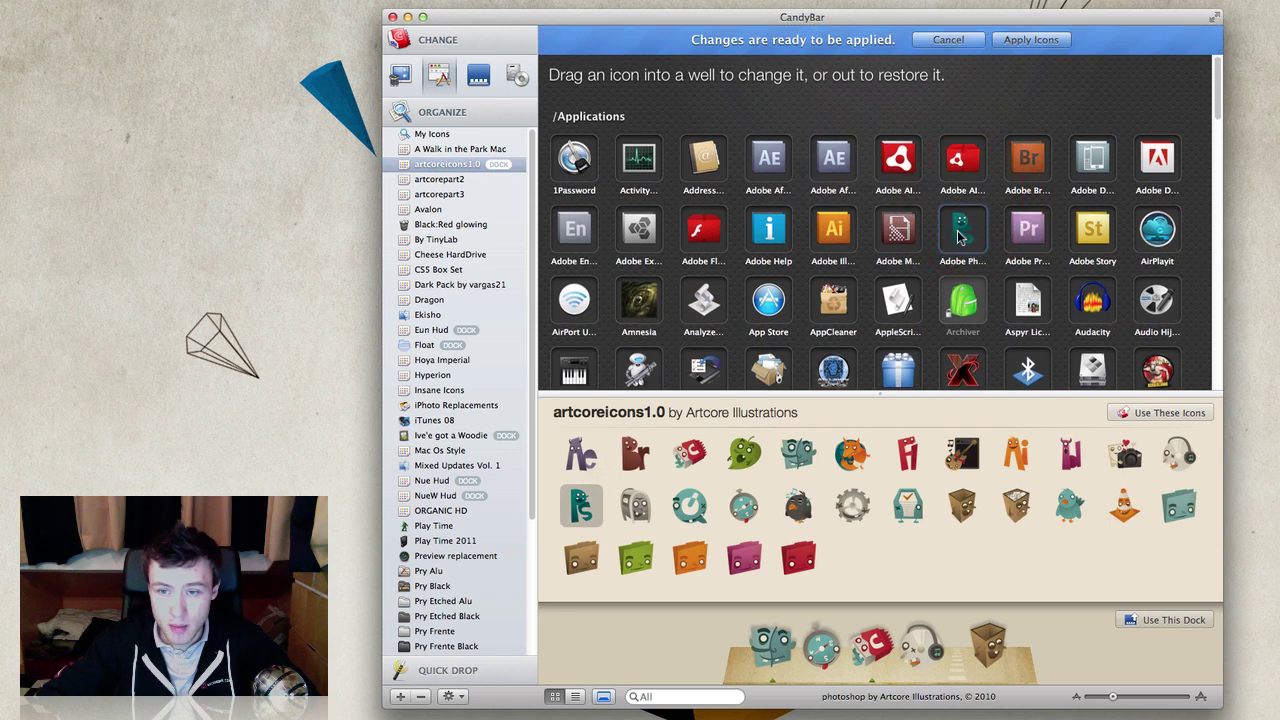
click(999, 46)
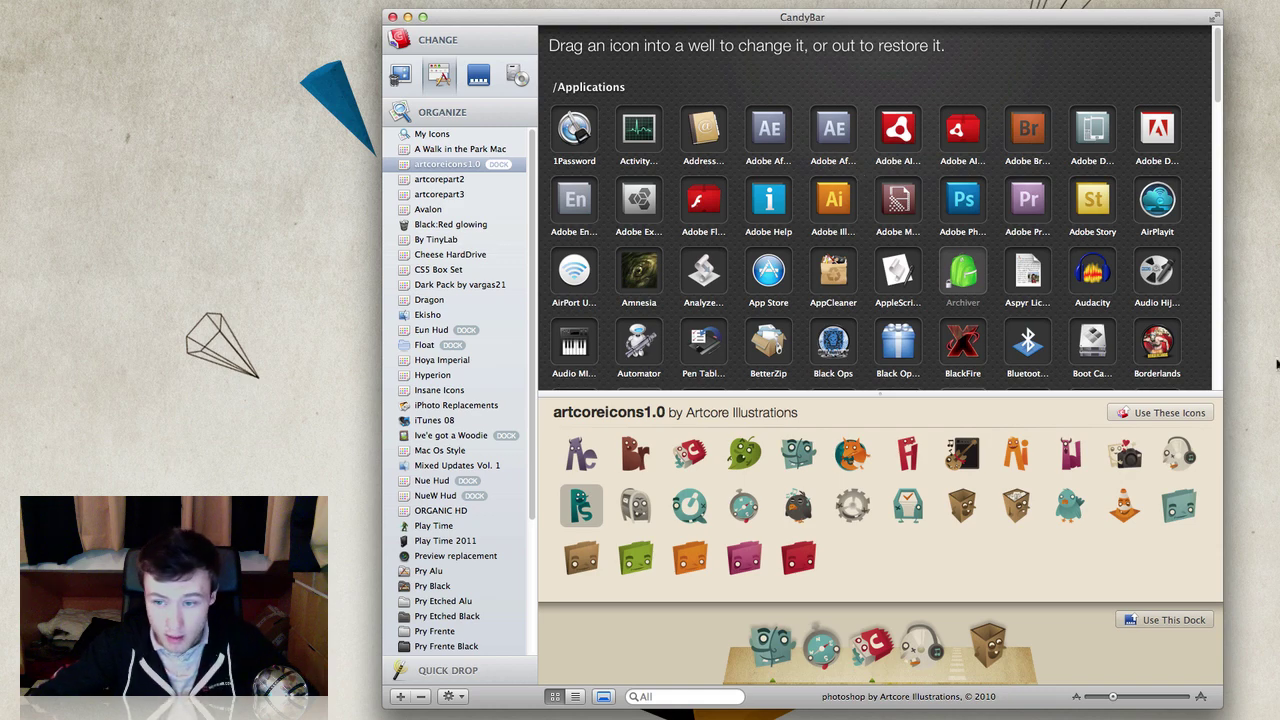
Assign the whole artcoreicons1.0 set to the system icons and review the replaced folder and Dock icons
click(1154, 413)
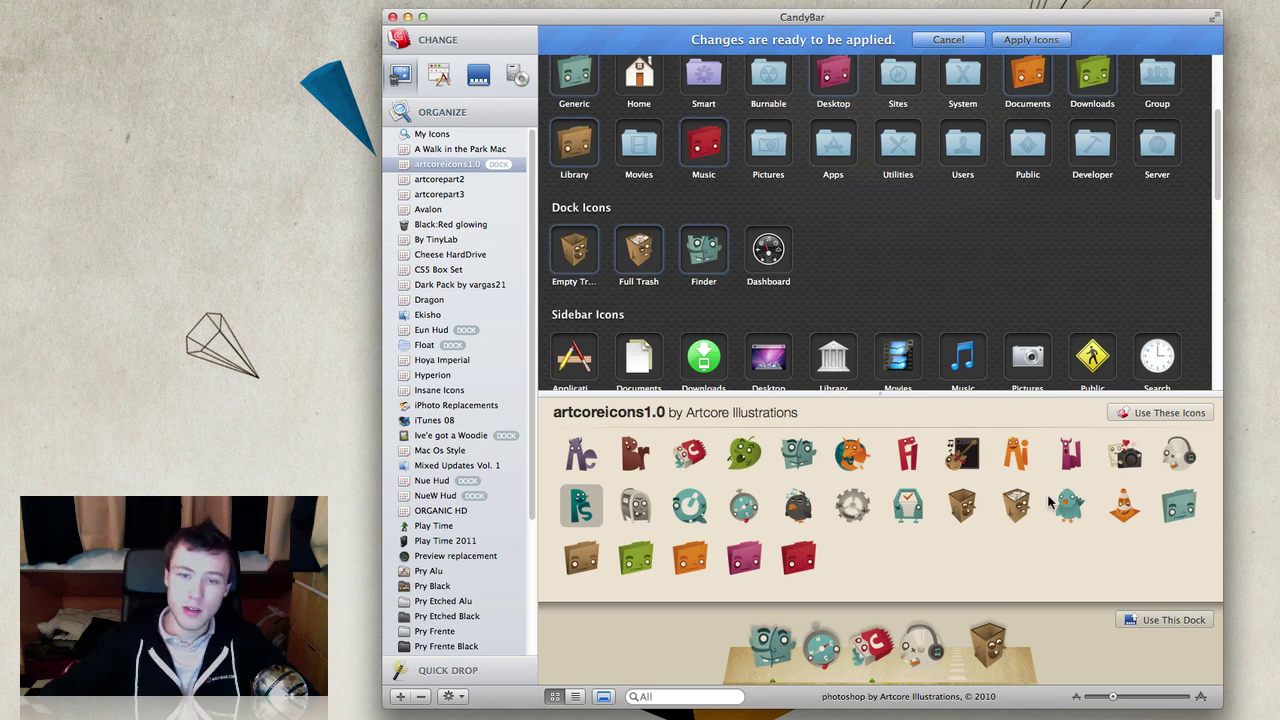
scroll(884, 228, up, 2)
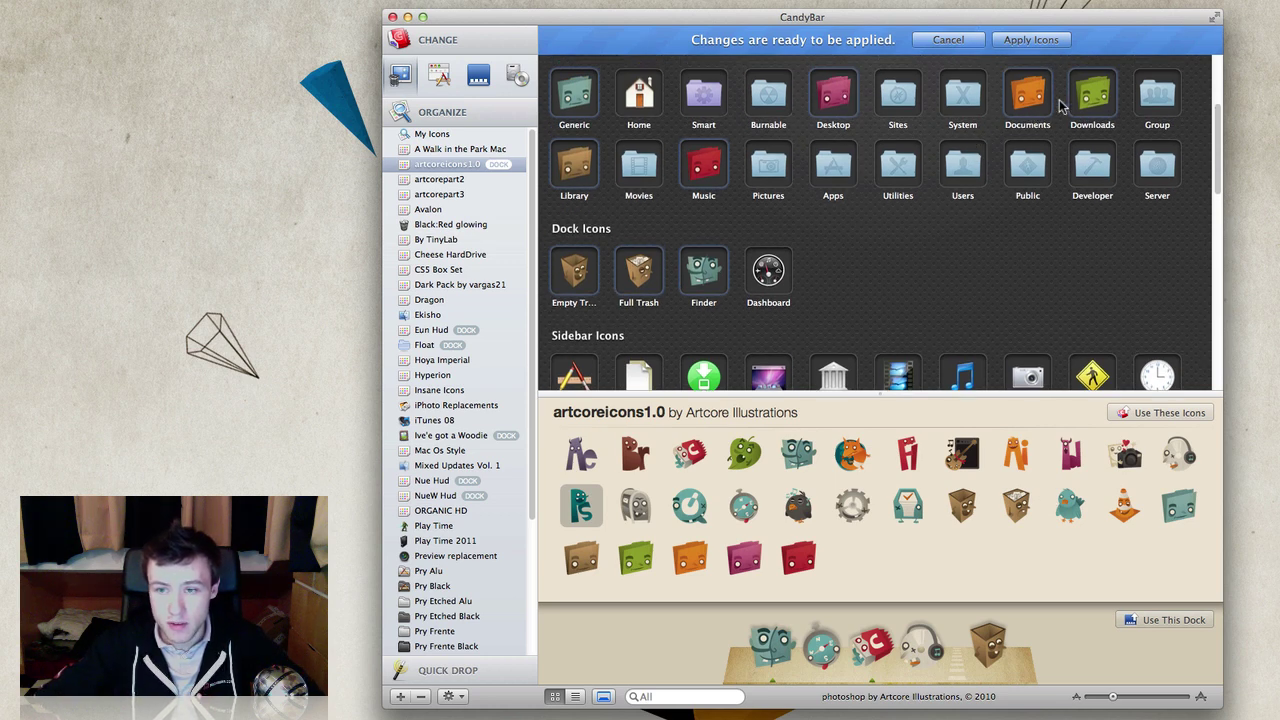
click(1100, 100)
click(1048, 94)
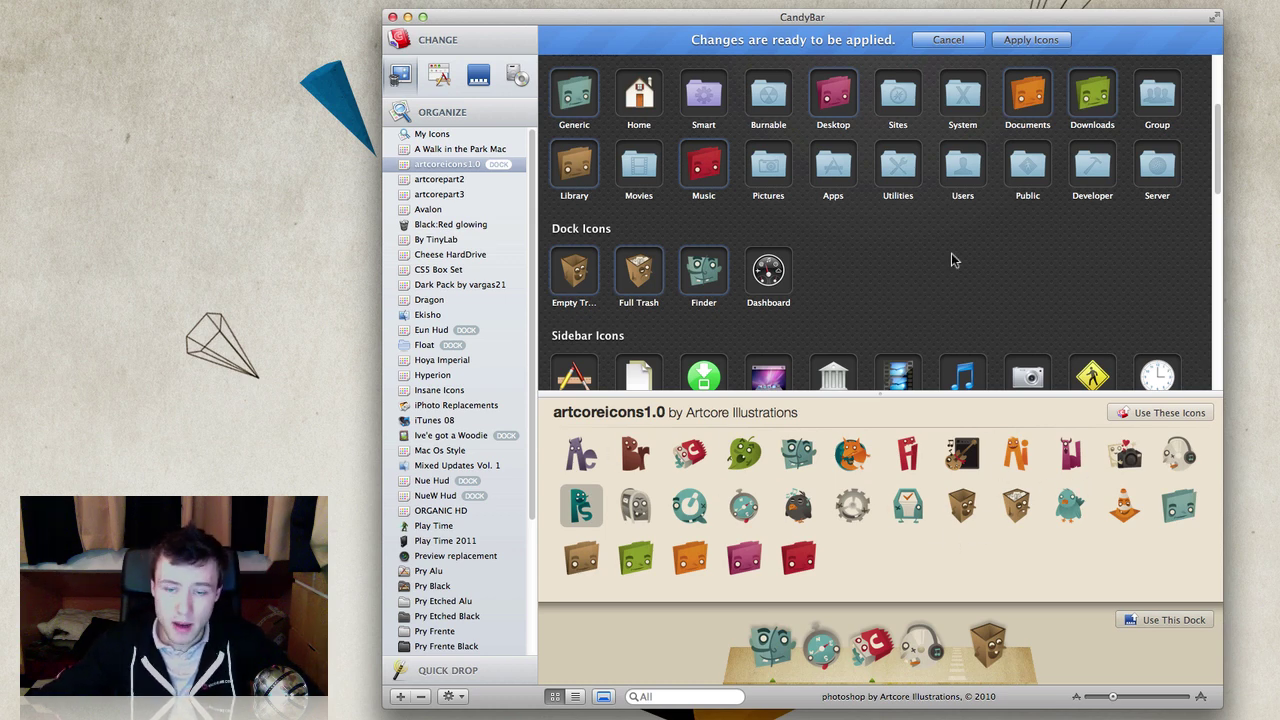
scroll(951, 260, up, 5)
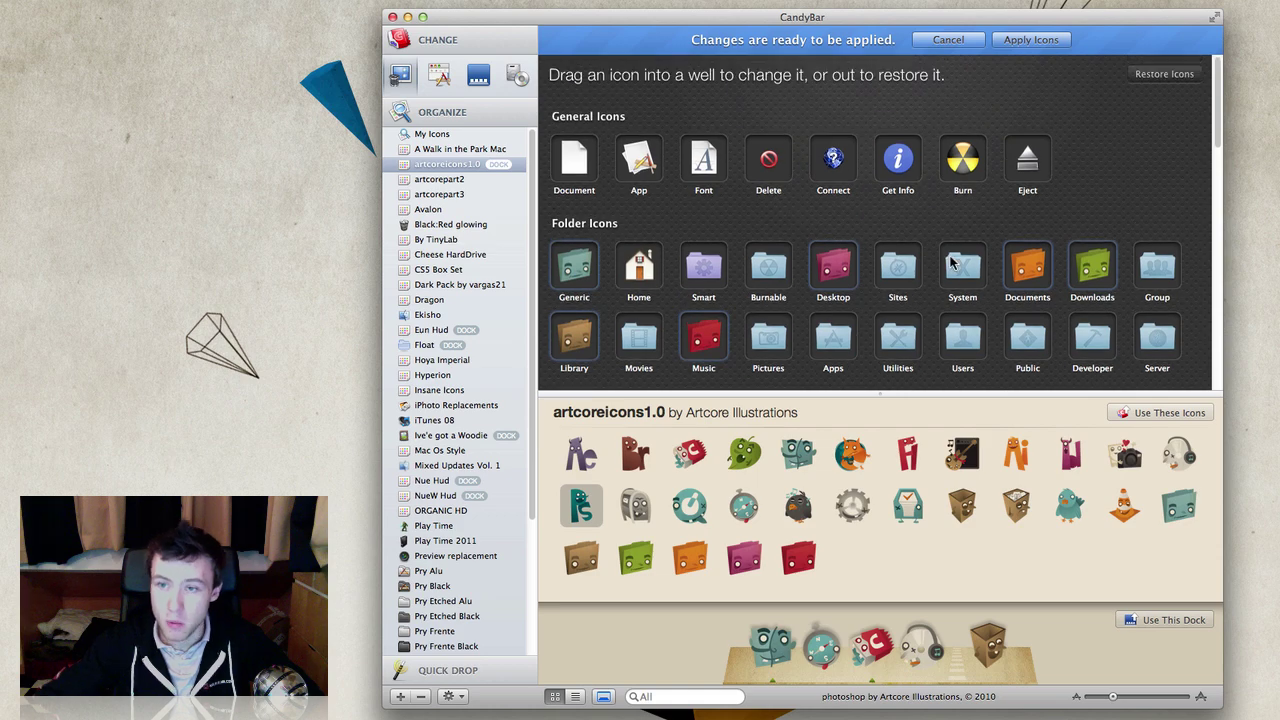
Discard the pending system icon changes, review the restored folder and Dock icons, and show the application icons
click(946, 39)
scroll(997, 190, down, 3)
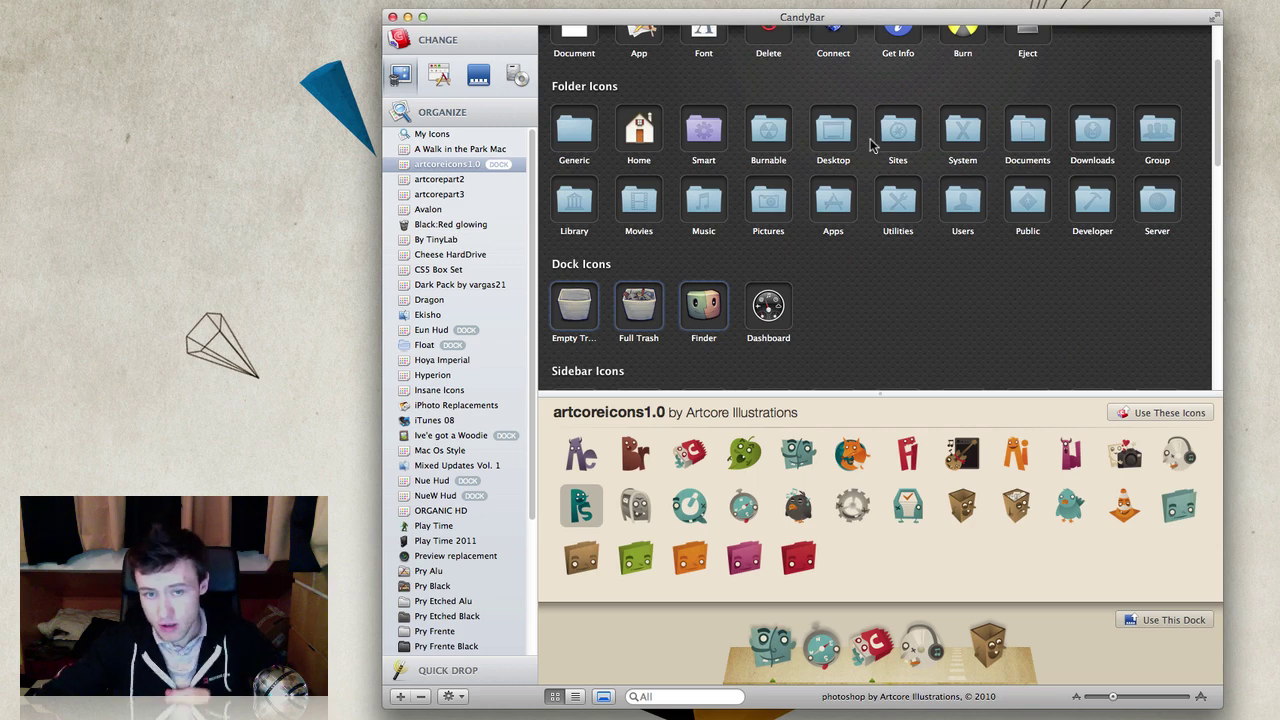
click(445, 80)
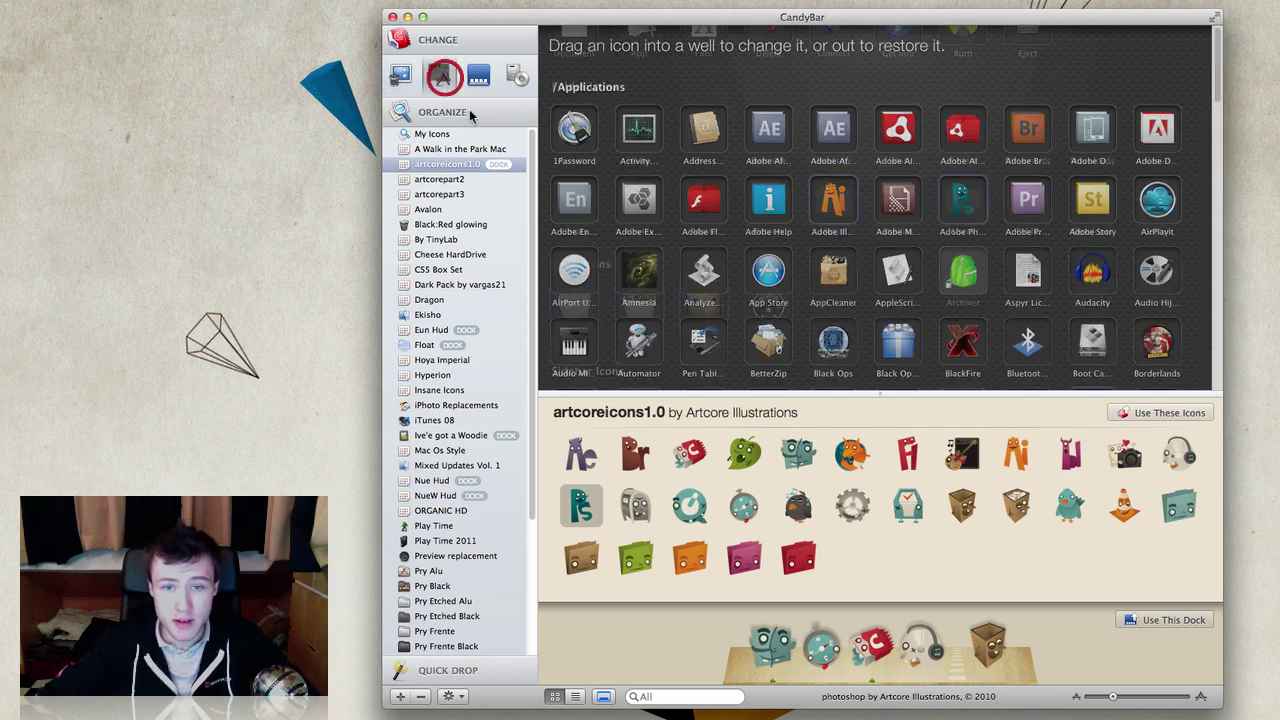
Show the Dock customization settings, enlarge their viewing area and look through the Glass Dock and Simple Dock options
click(478, 75)
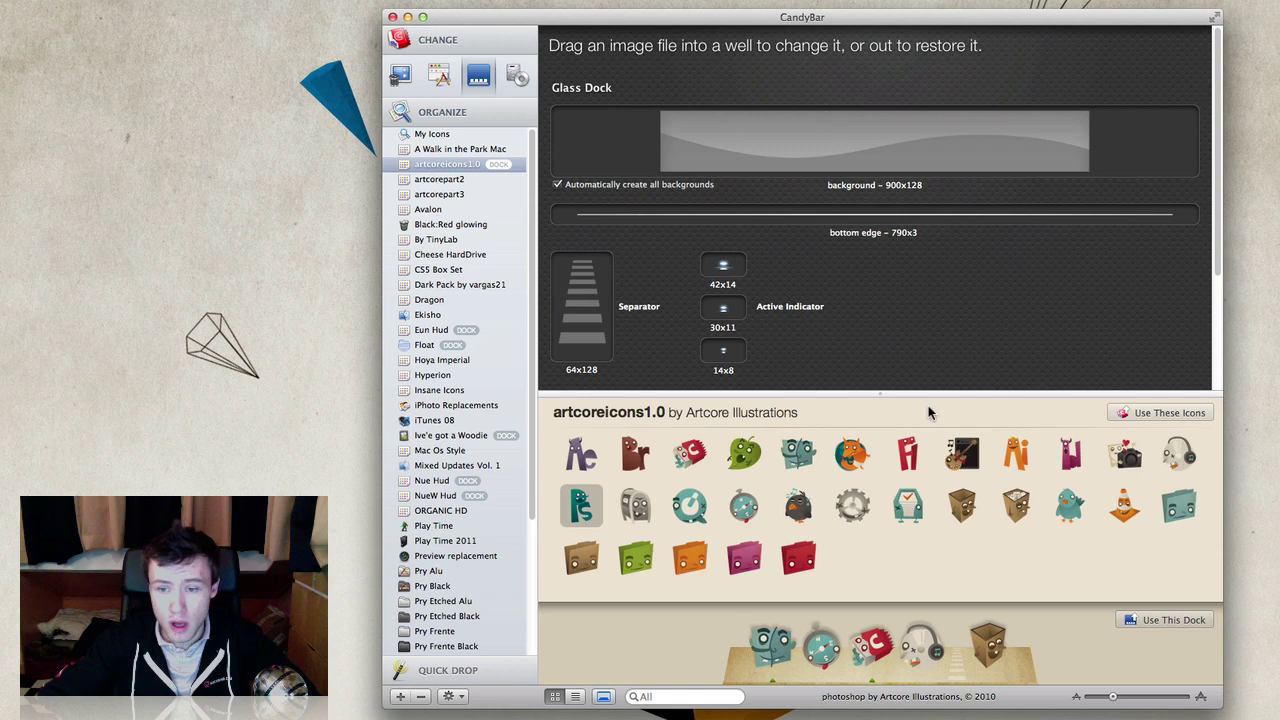
drag(894, 394, 894, 455)
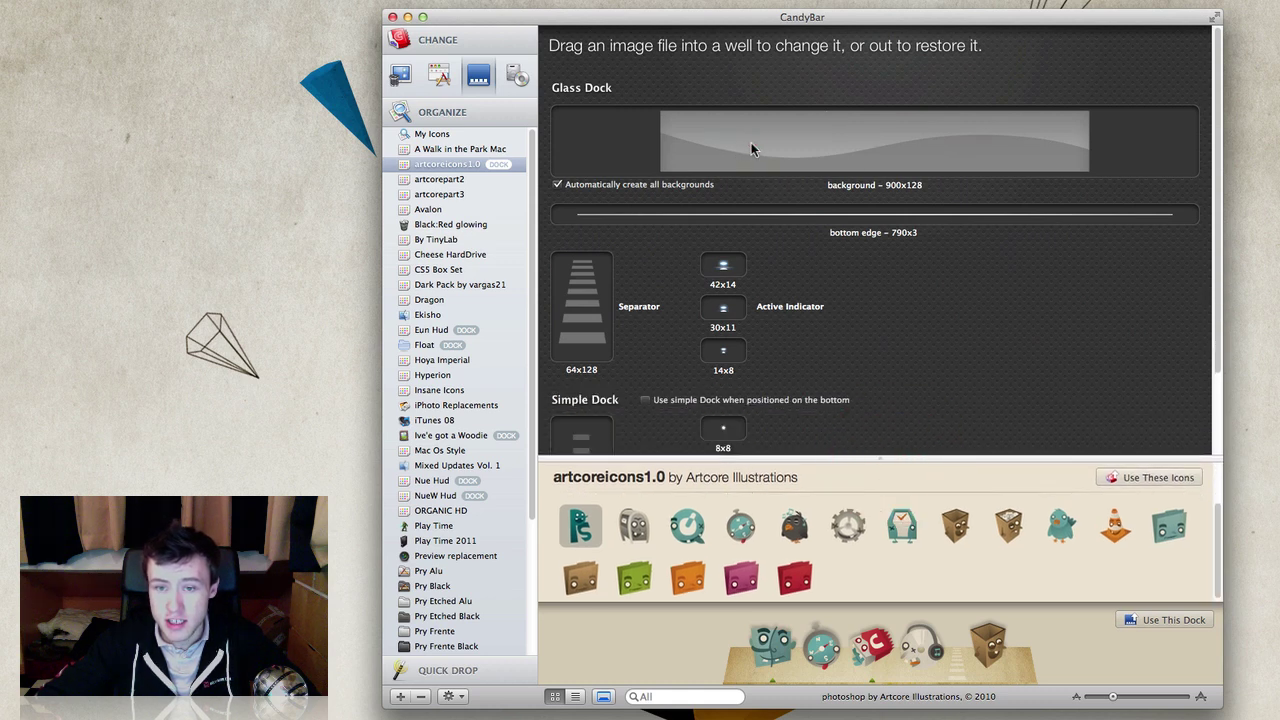
scroll(945, 200, down, 2)
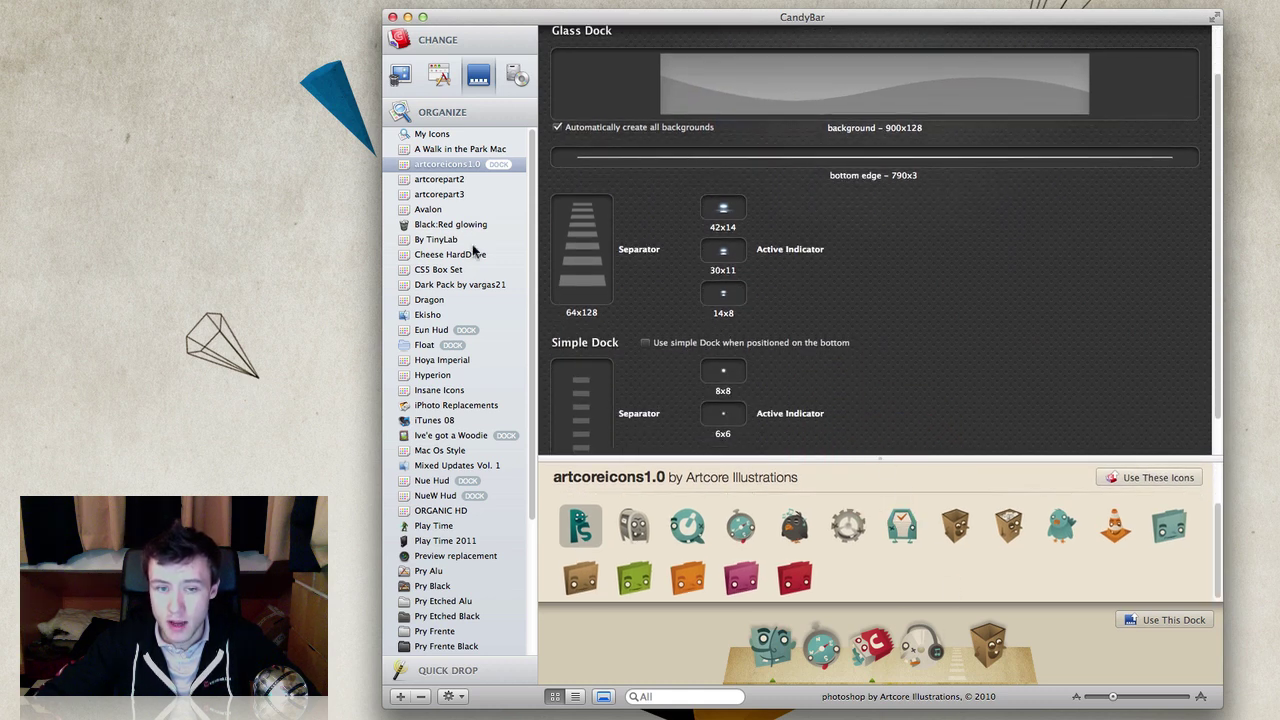
Assign the artcoreicons1.0 Dock design to the Dock and review the replaced background, bottom edge and active indicators
click(461, 167)
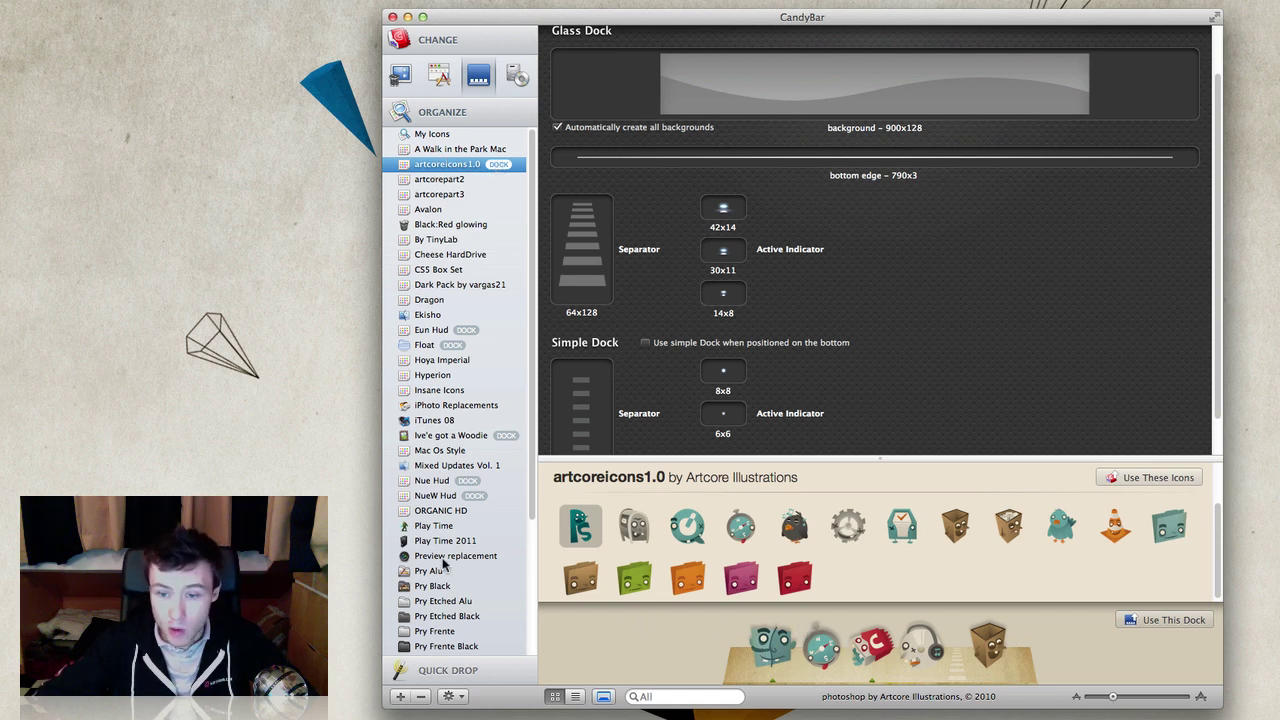
click(1160, 619)
scroll(893, 226, down, 2)
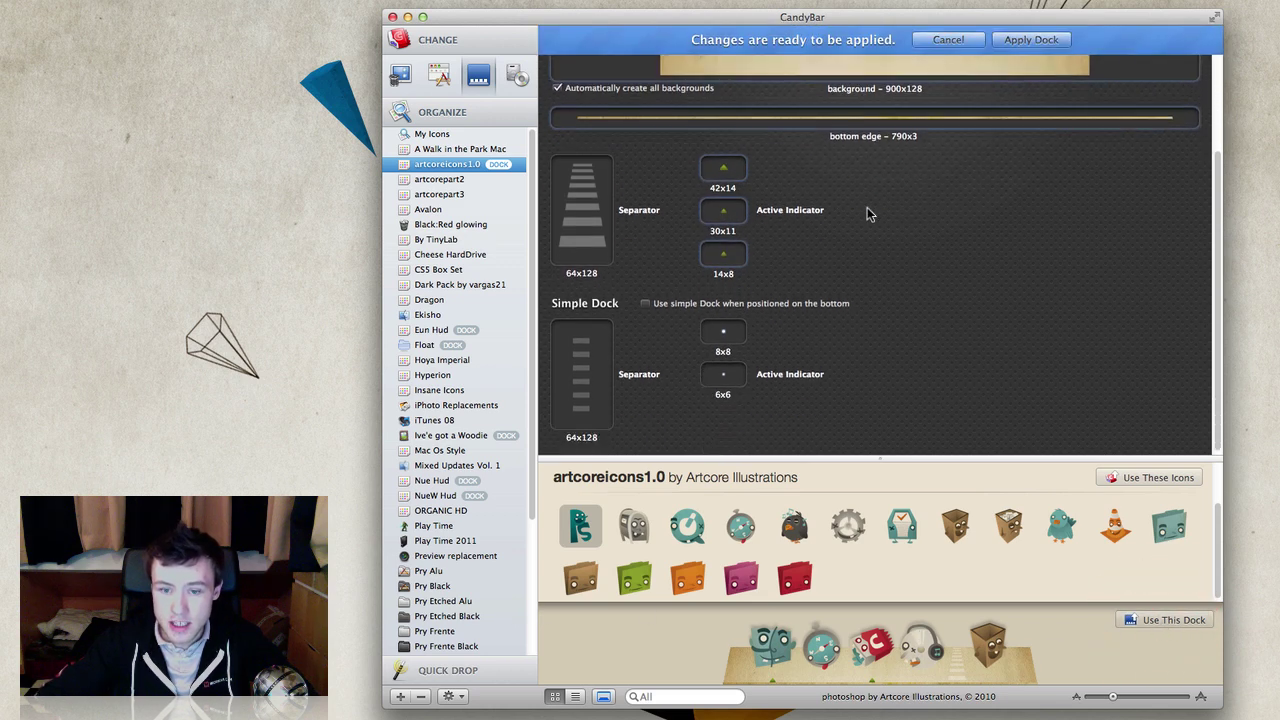
Apply the Dock changes, authorize them with the account password and relaunch the Dock
click(1024, 45)
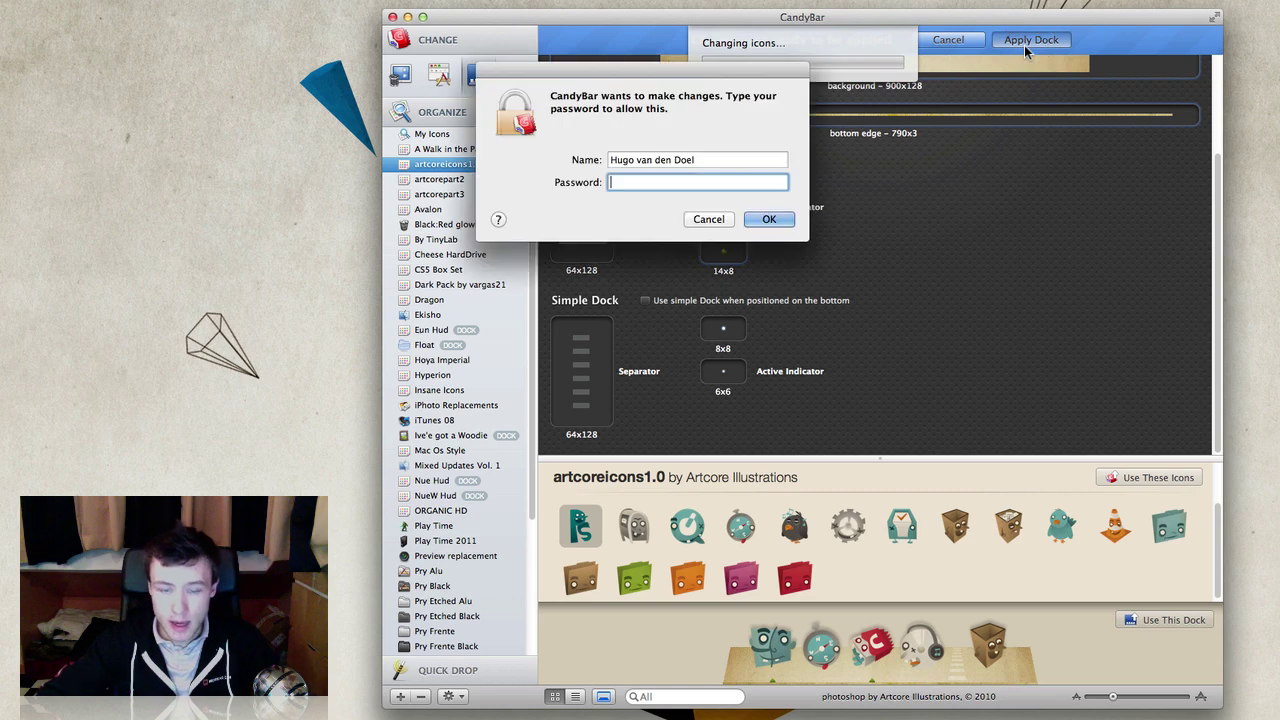
text(••••••••)
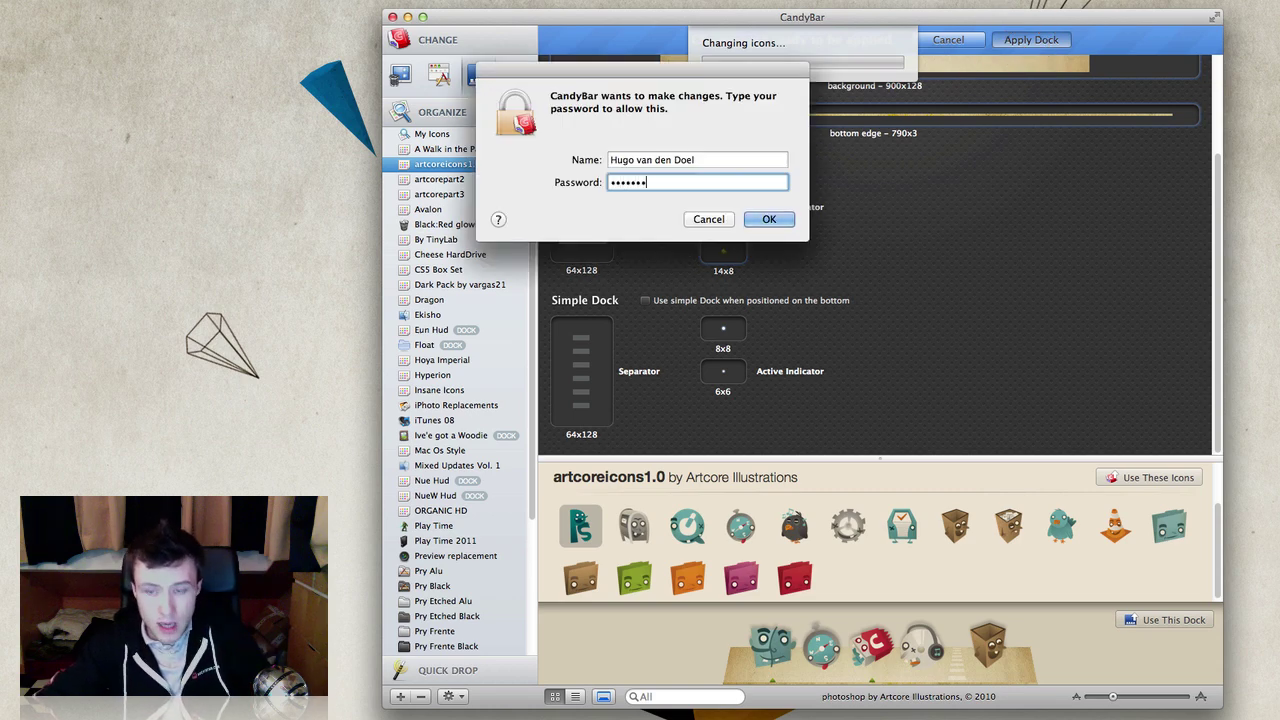
key(Return)
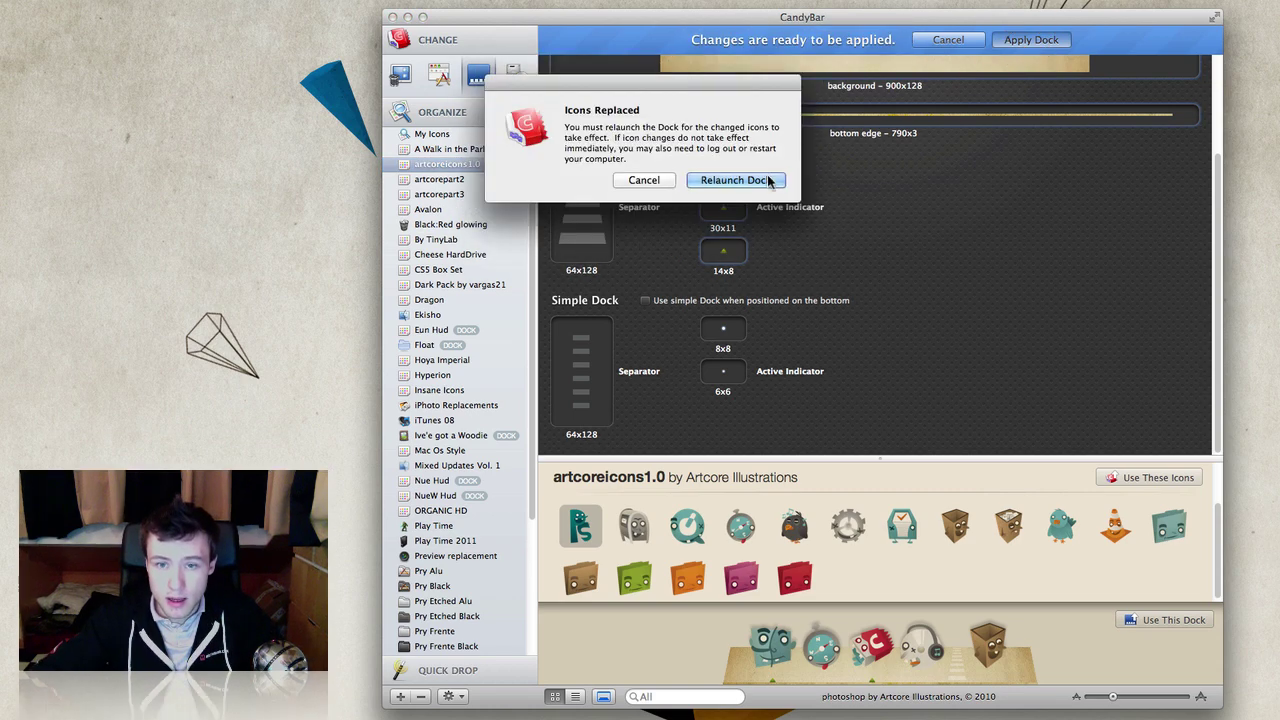
click(738, 178)
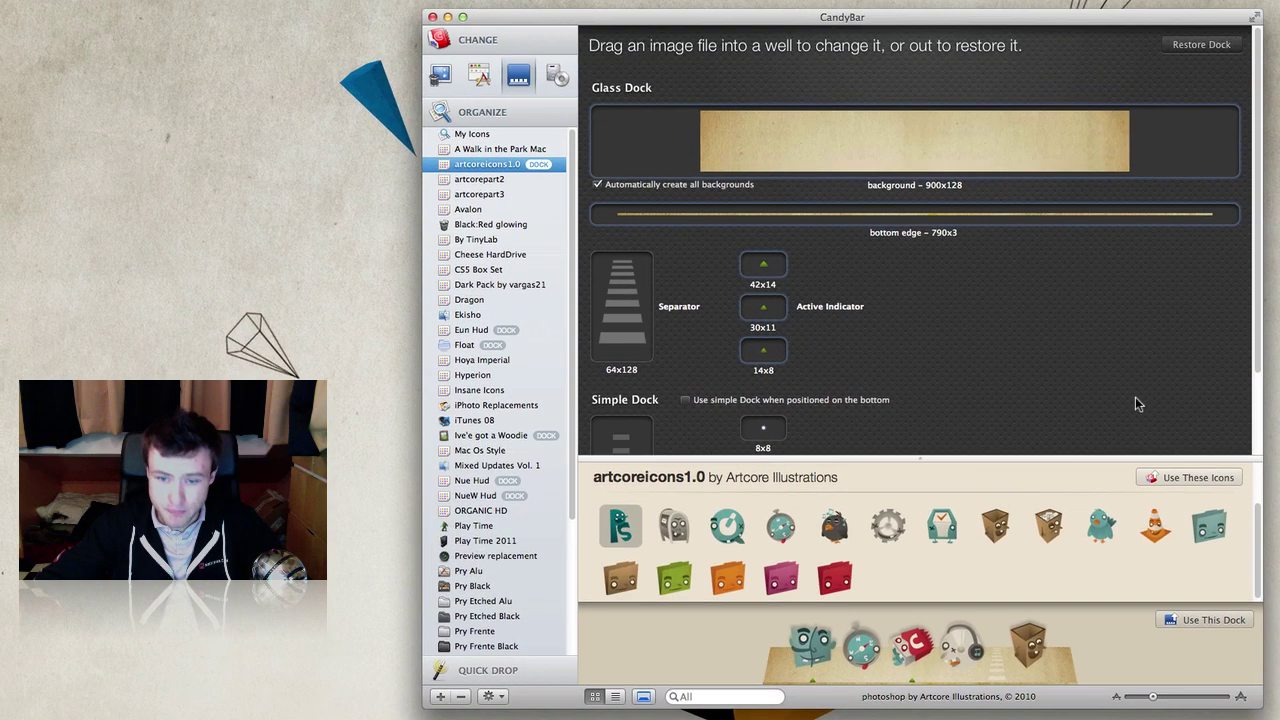
Show the replaceable volume icons and look further down the list of installed icon sets
click(557, 75)
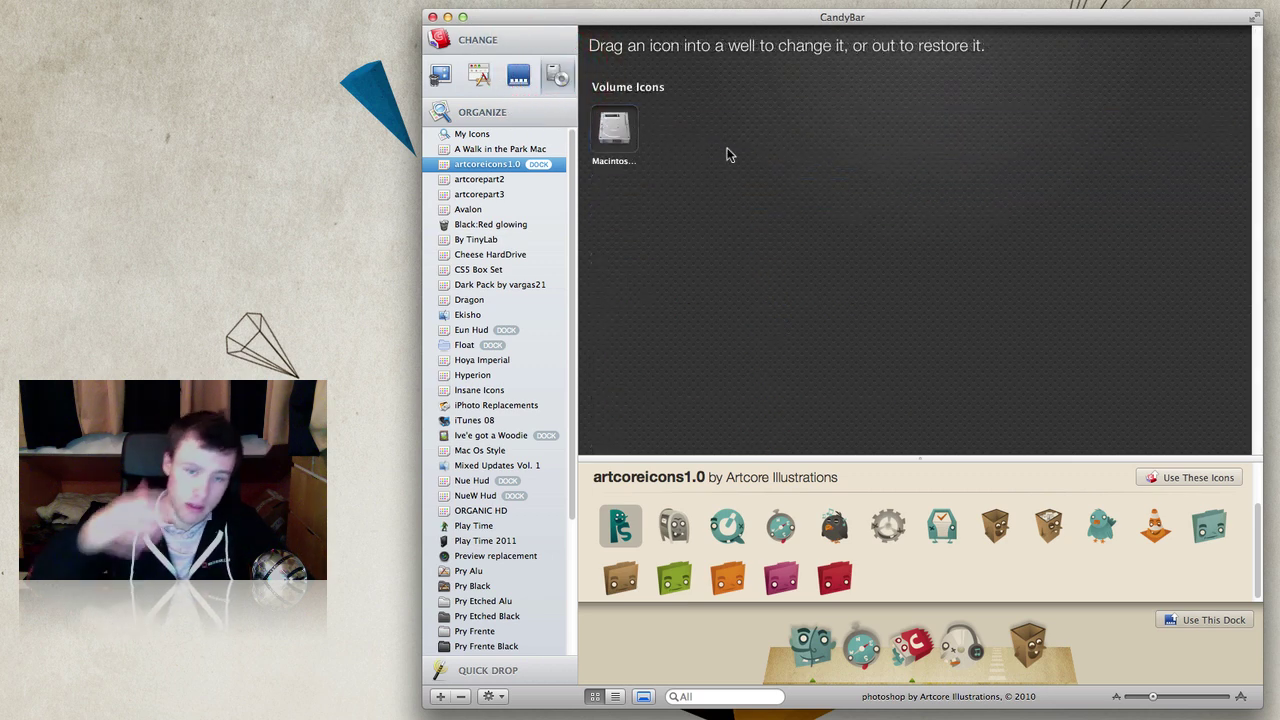
scroll(512, 240, down, 5)
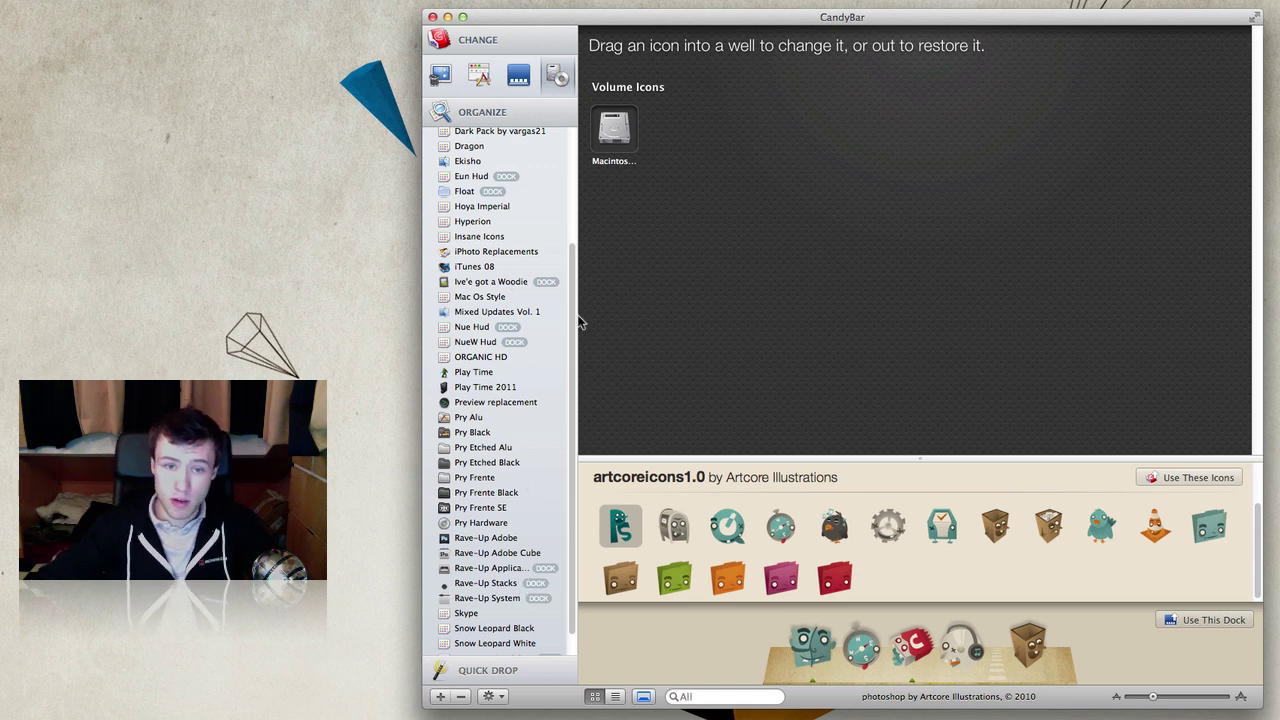
Return to the application icons and discard the pending icon changes
click(478, 78)
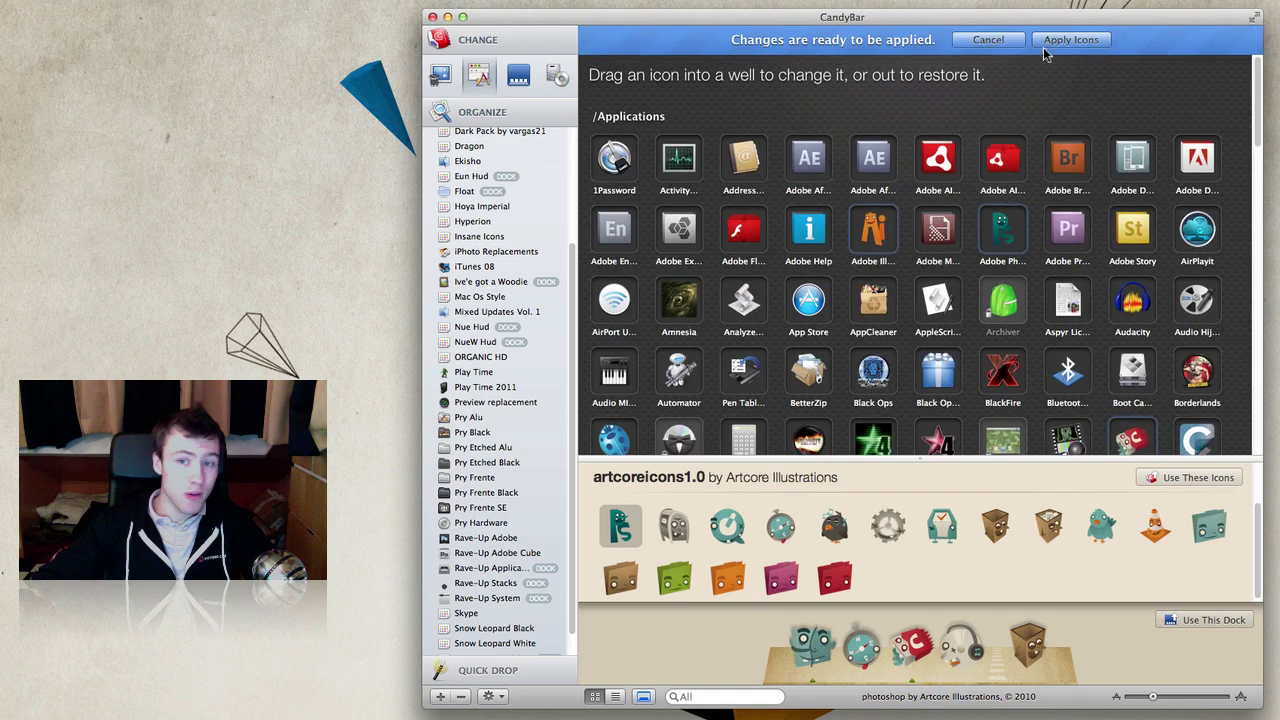
click(990, 41)
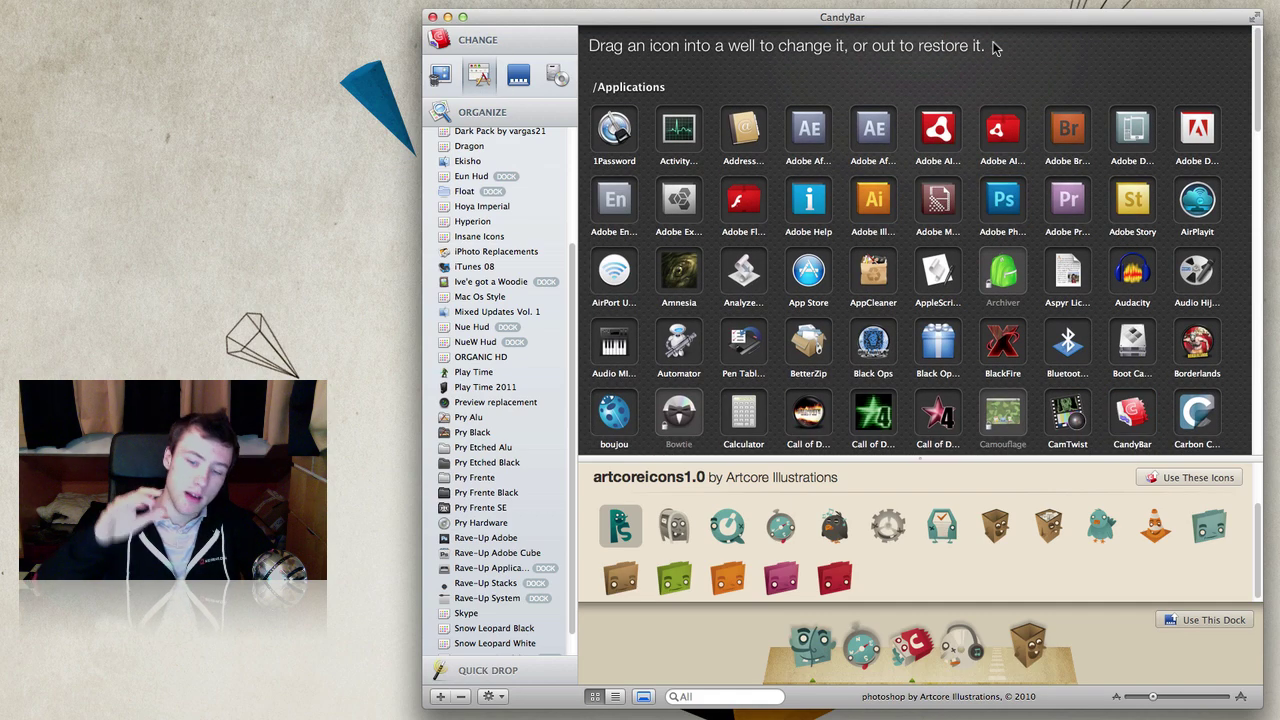